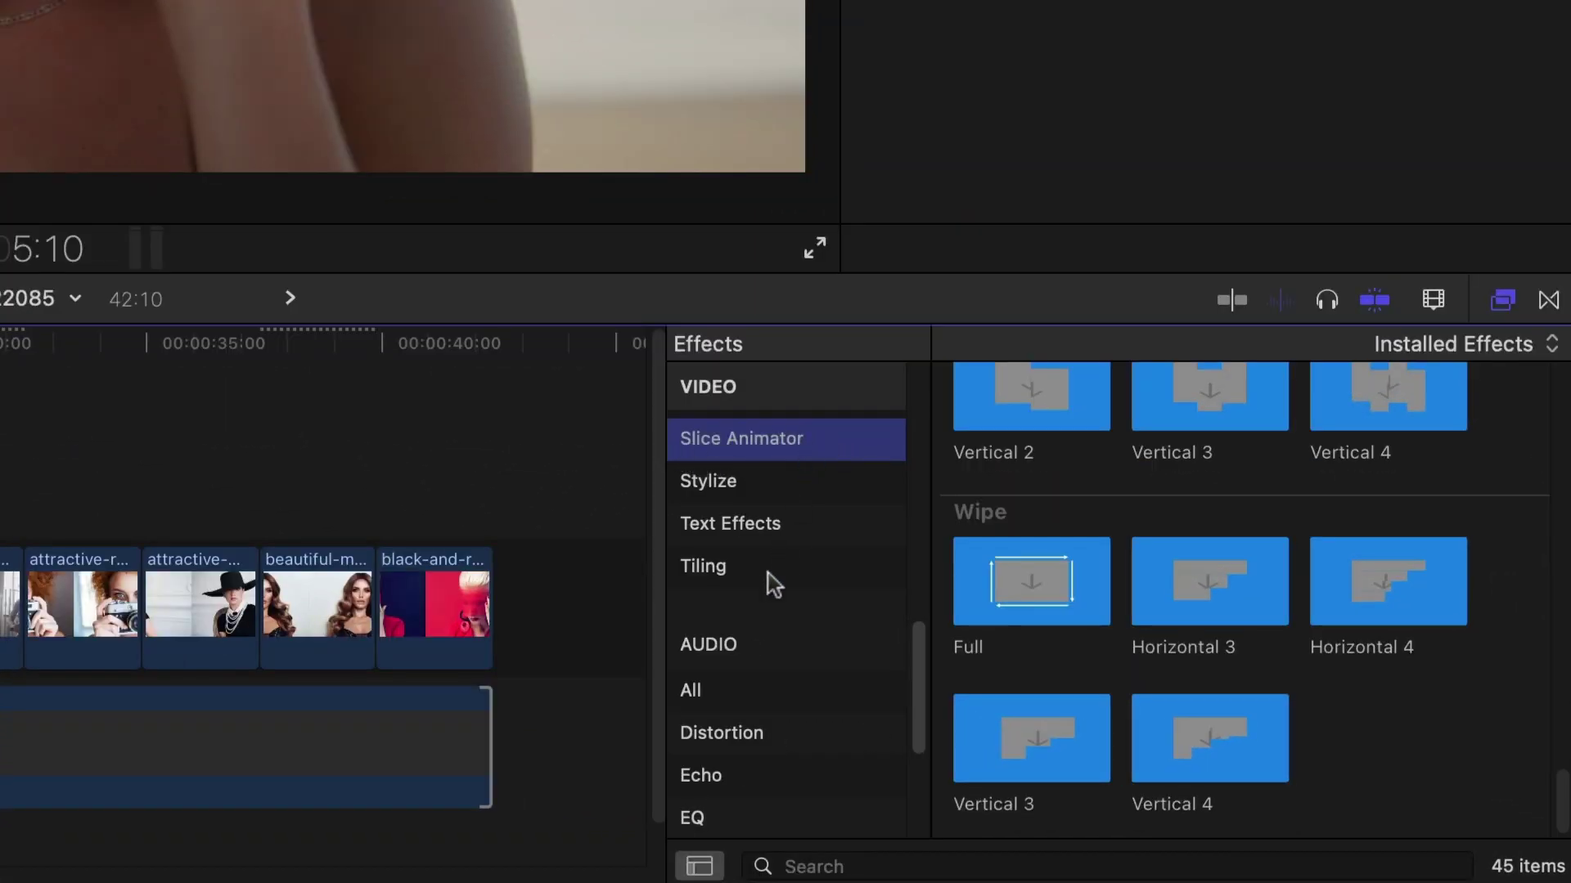
- Hide the effect categories and apply the Slice preset to the first timeline clip
click(697, 868)
mouse_move(1547, 201)
mouse_down()
mouse_move(1534, 344)
mouse_move(1474, 552)
mouse_move(1476, 656)
mouse_move(1519, 818)
mouse_up()
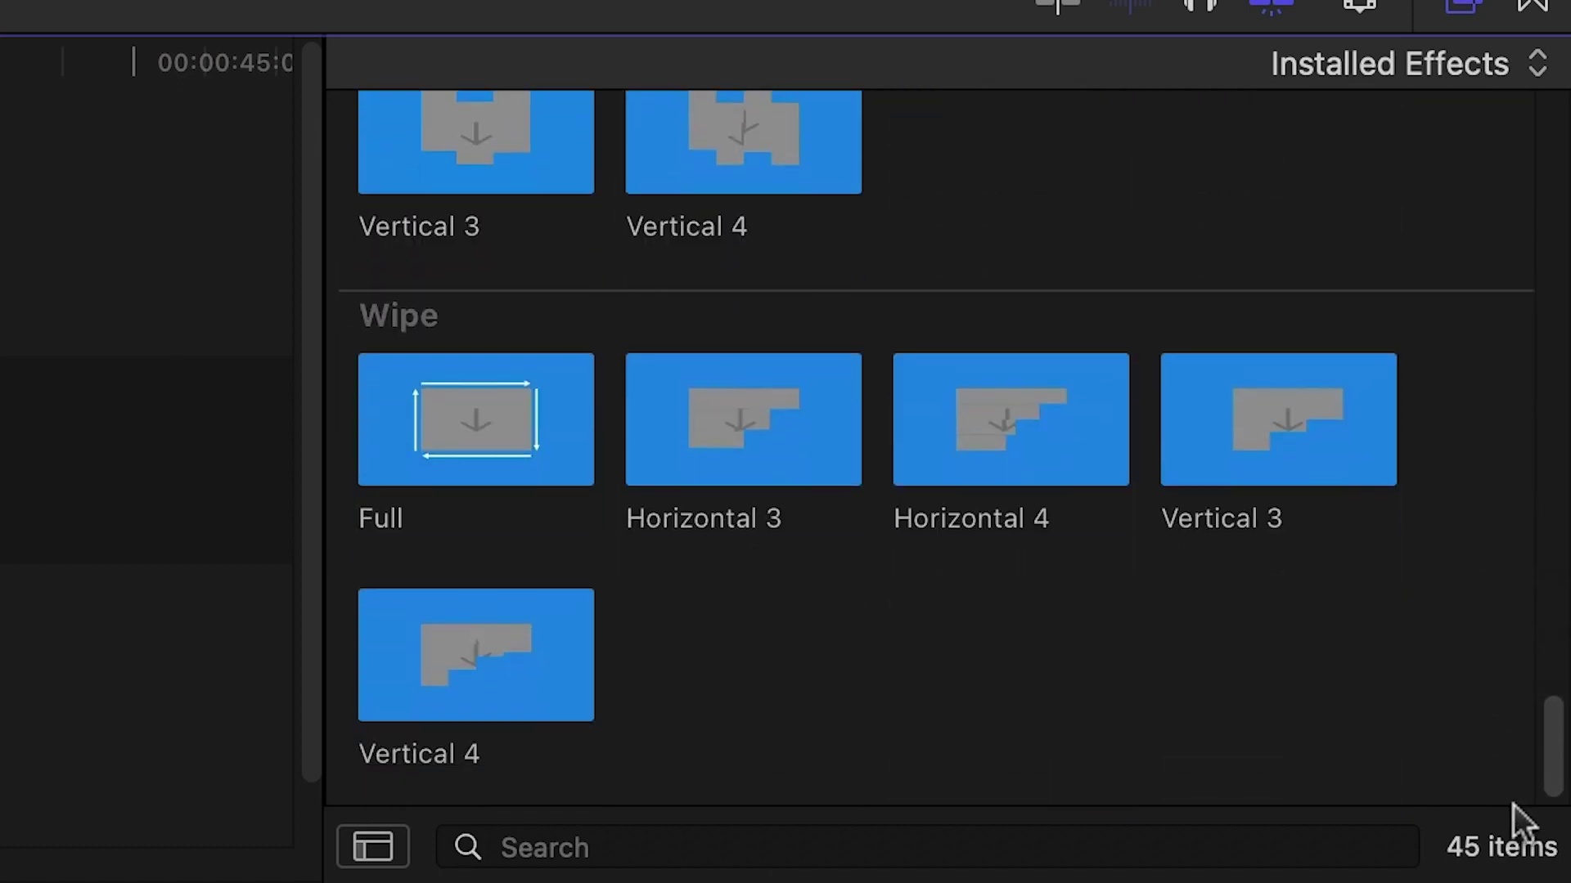
drag(1221, 718, 201, 736)
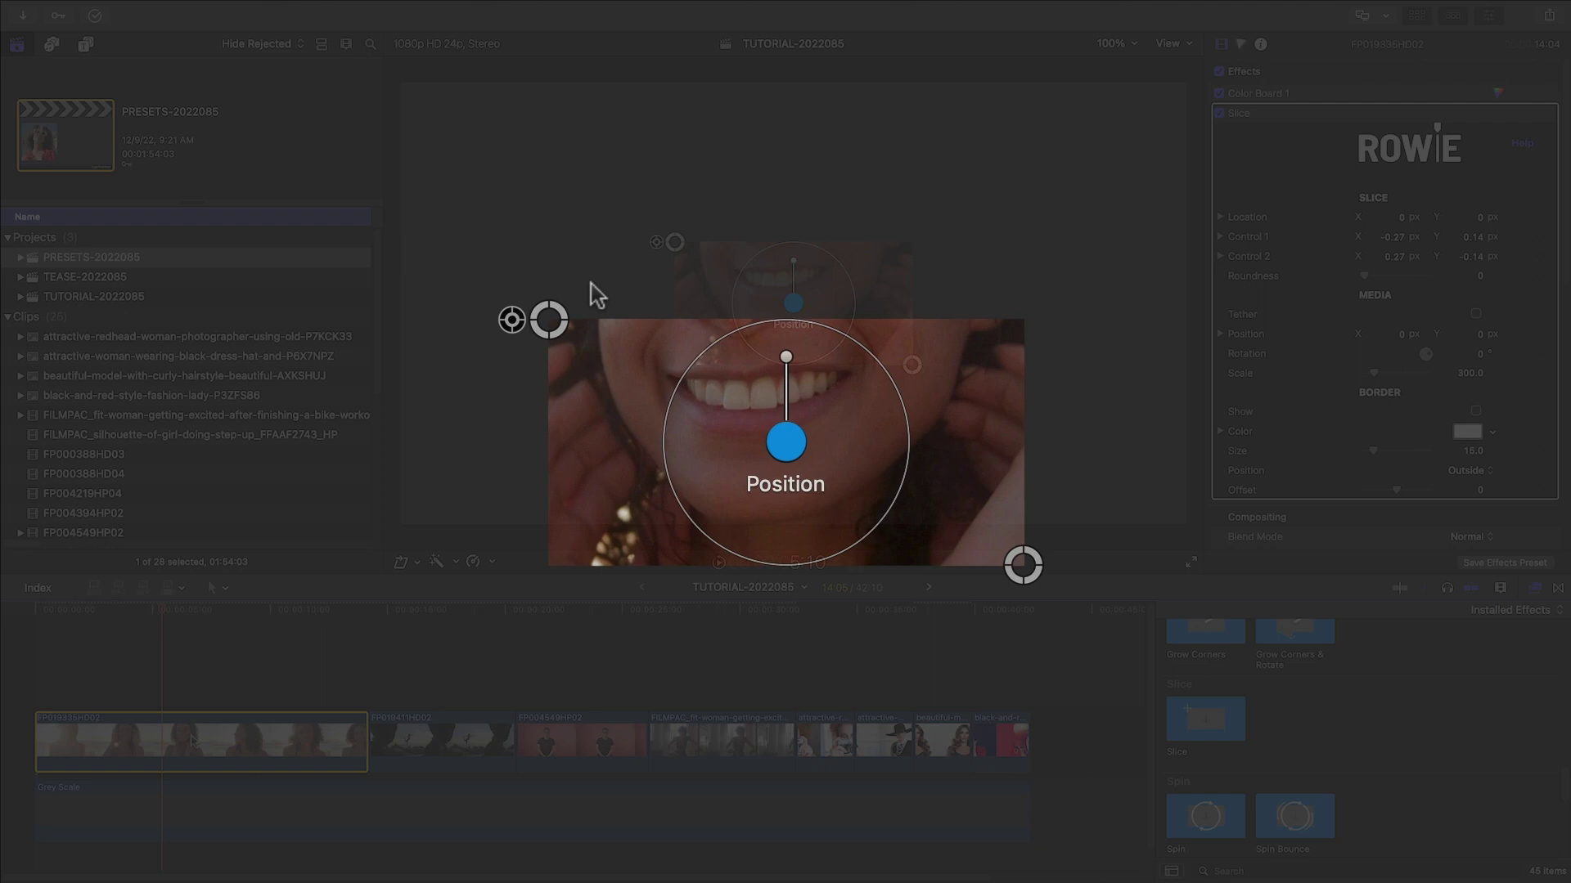
- Resize and lower the slice window around the face, then scale and rotate the media inside
drag(547, 316, 418, 93)
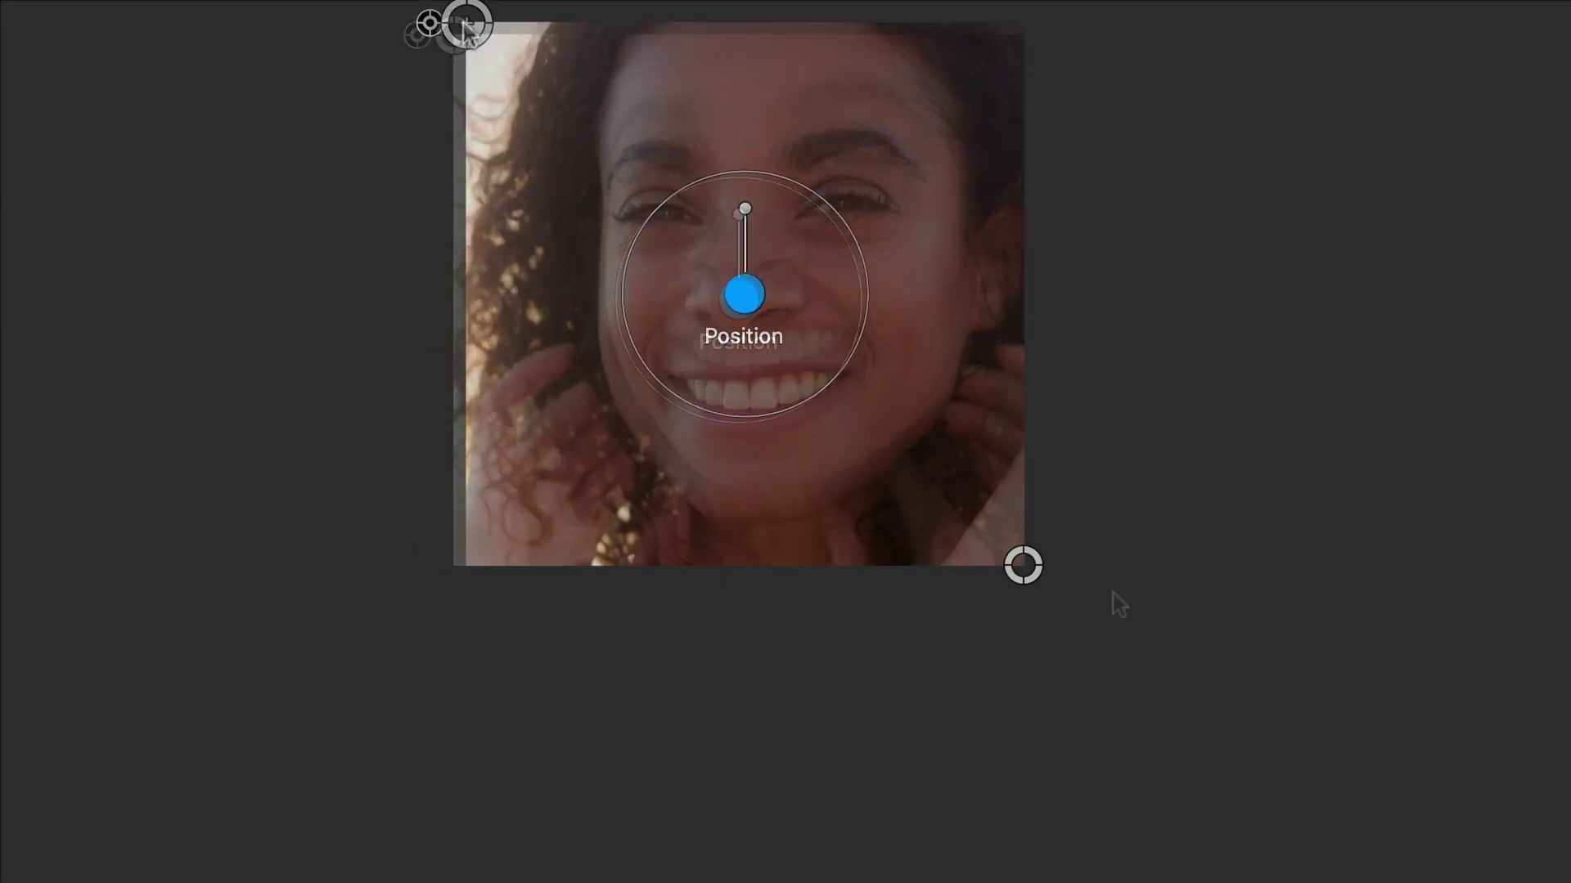
drag(1022, 566, 1141, 704)
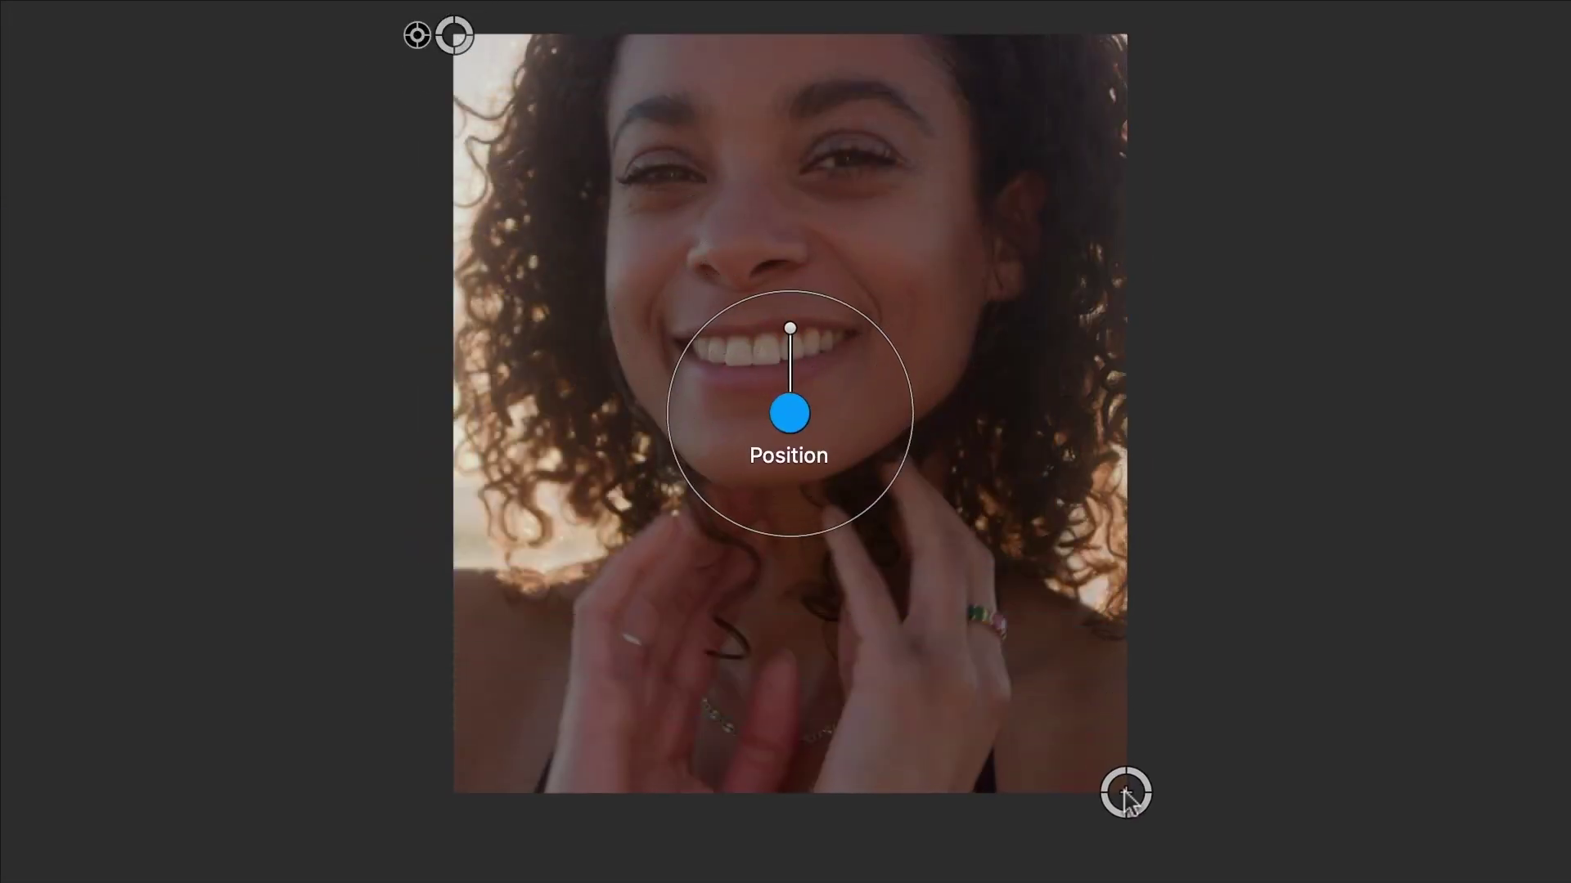
drag(1130, 797, 1103, 512)
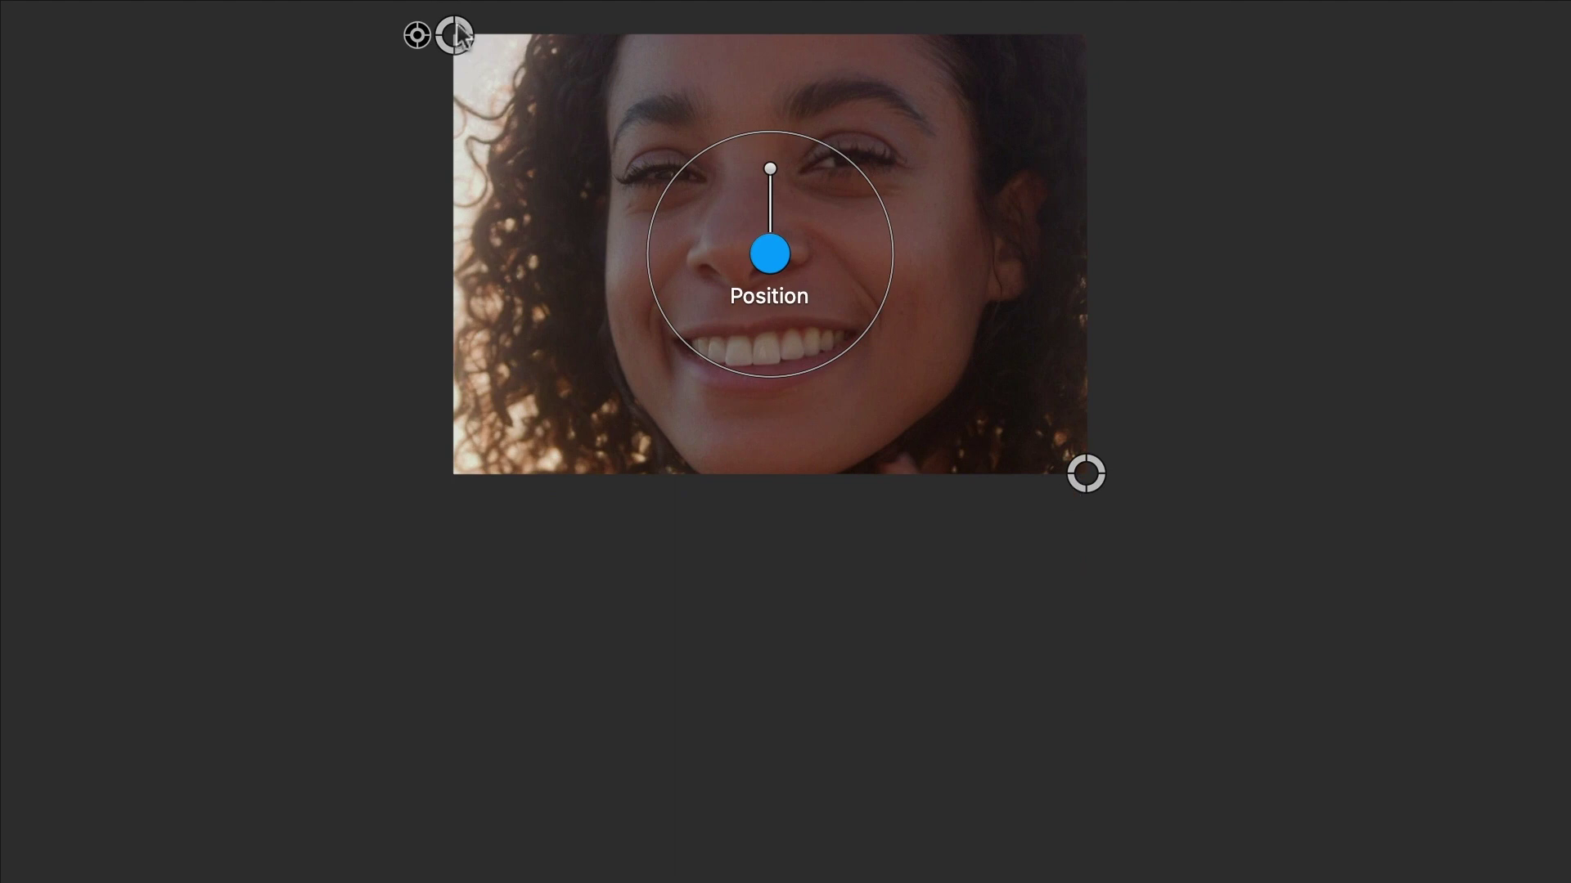
mouse_move(417, 28)
mouse_down()
mouse_move(385, 210)
mouse_move(413, 242)
mouse_up()
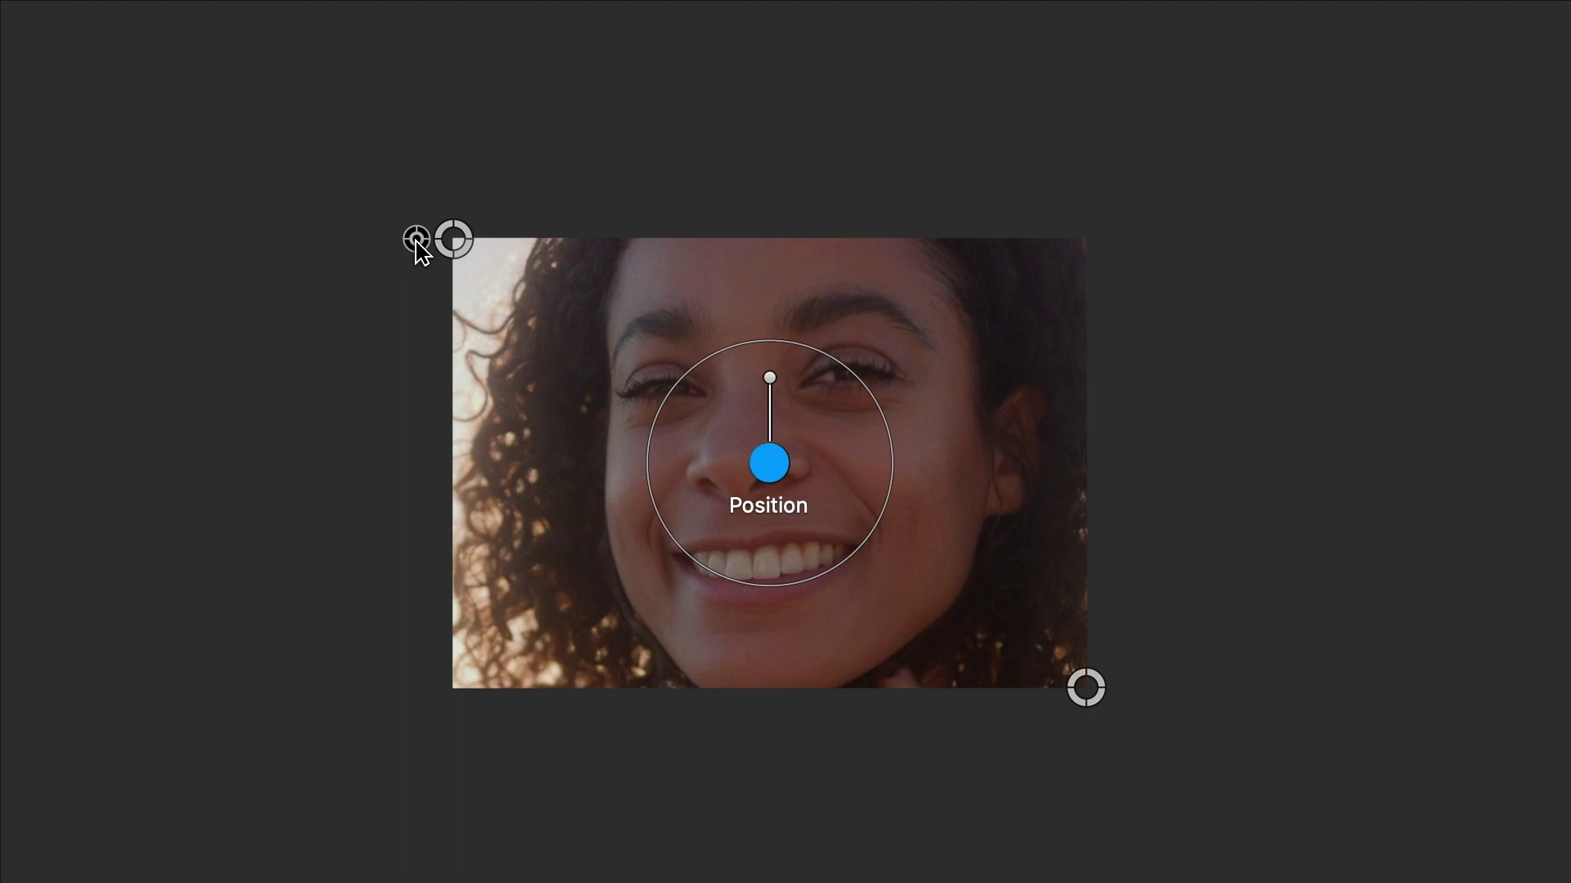
drag(809, 350, 819, 304)
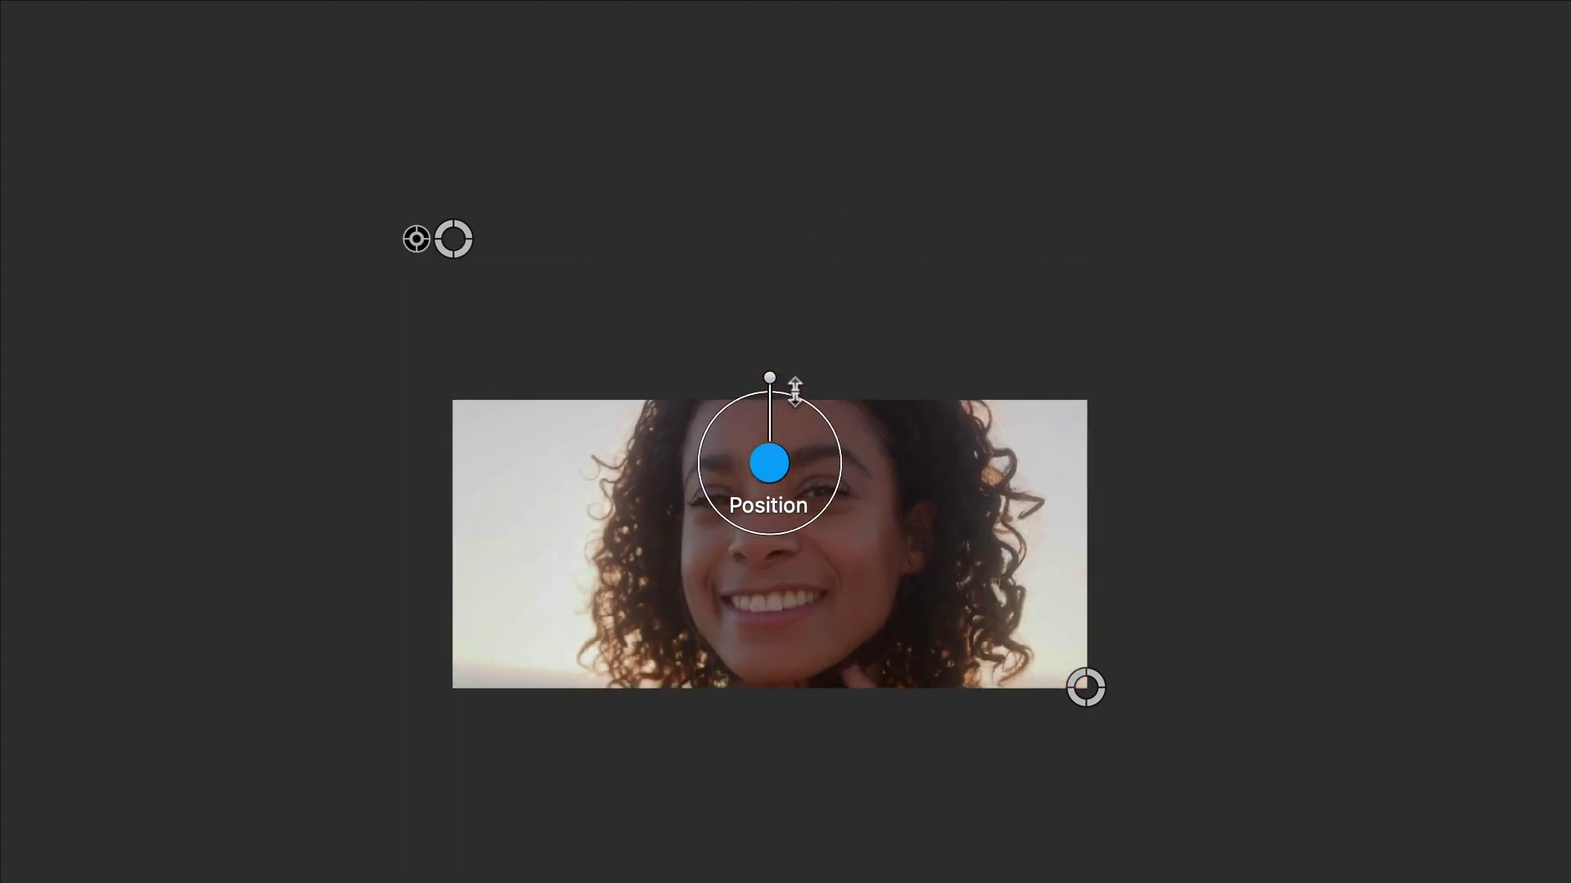
mouse_move(773, 378)
mouse_down()
mouse_move(802, 392)
mouse_move(736, 592)
mouse_move(719, 263)
mouse_move(807, 472)
mouse_up()
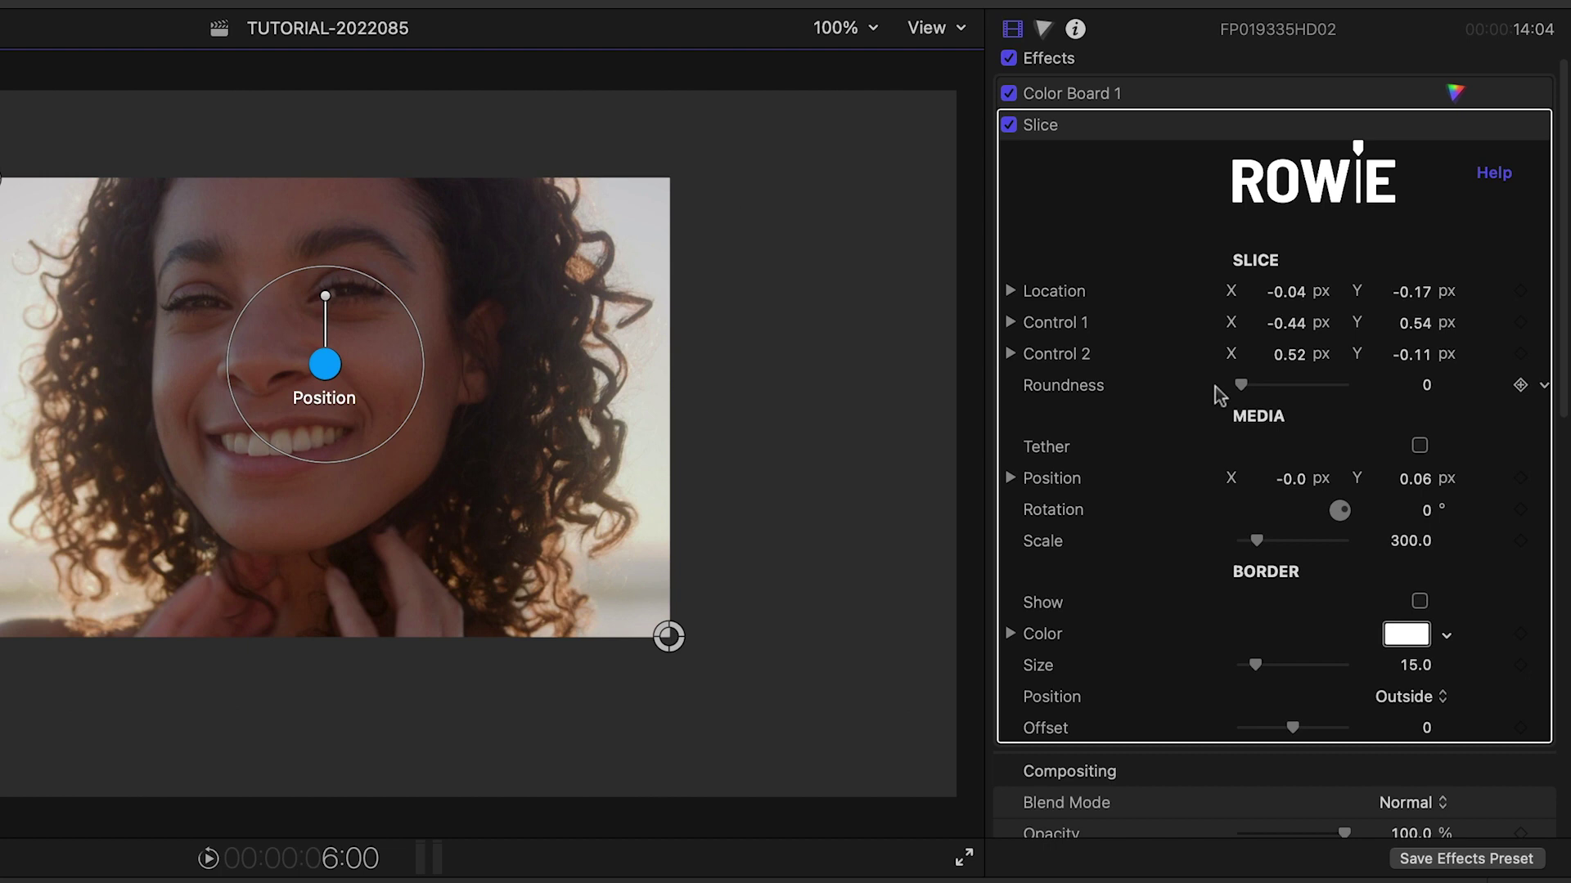
- Round and reshape the slice window, and give it a red border of size 50
drag(1234, 385, 1420, 396)
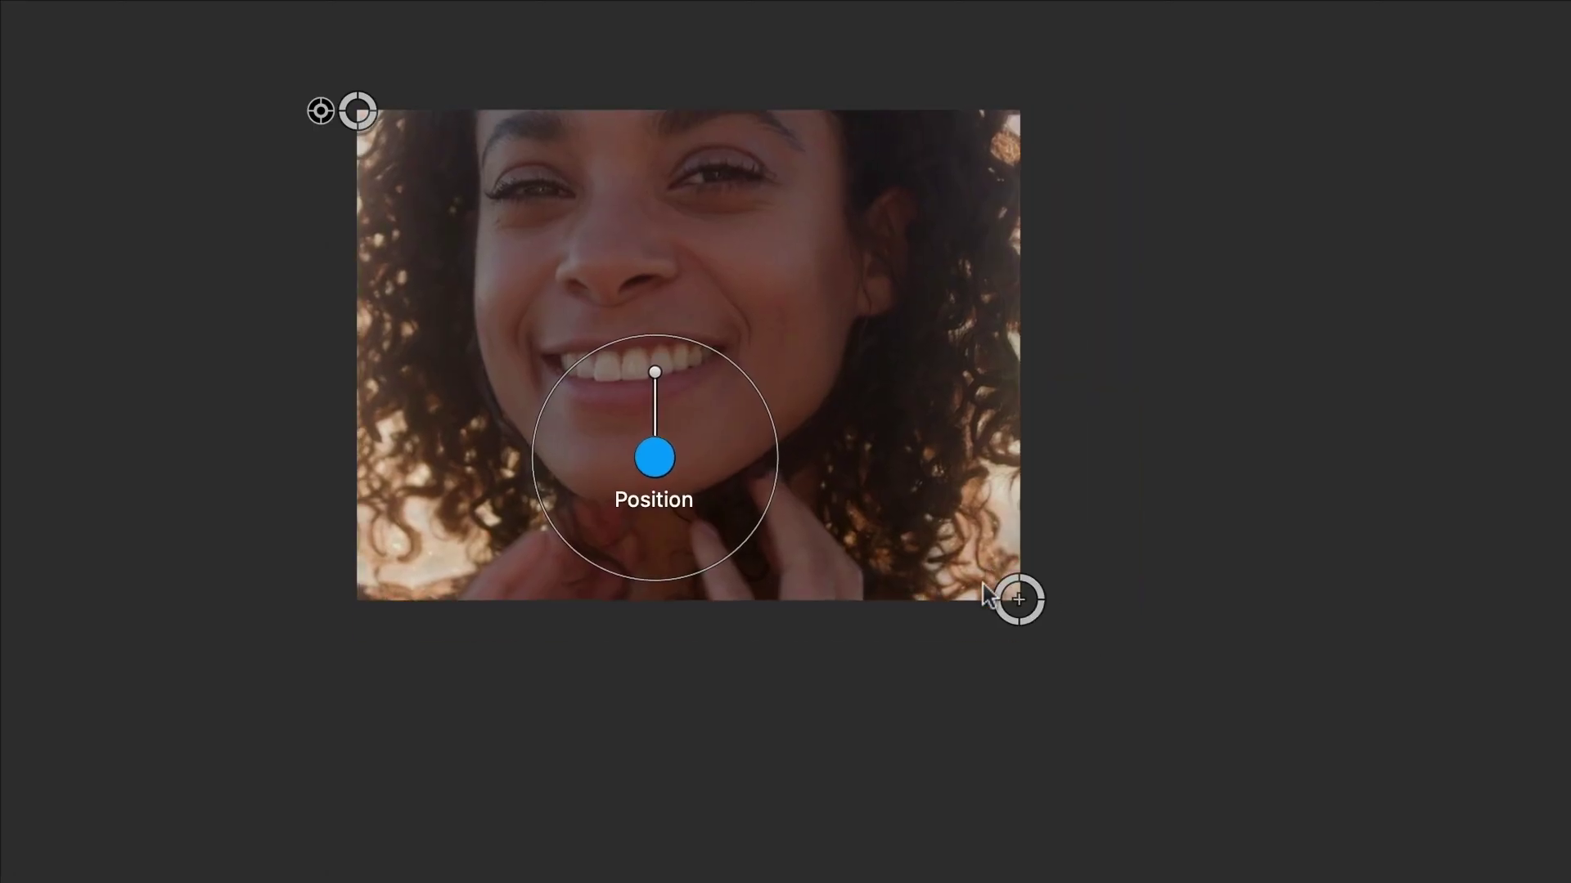
drag(848, 774, 511, 673)
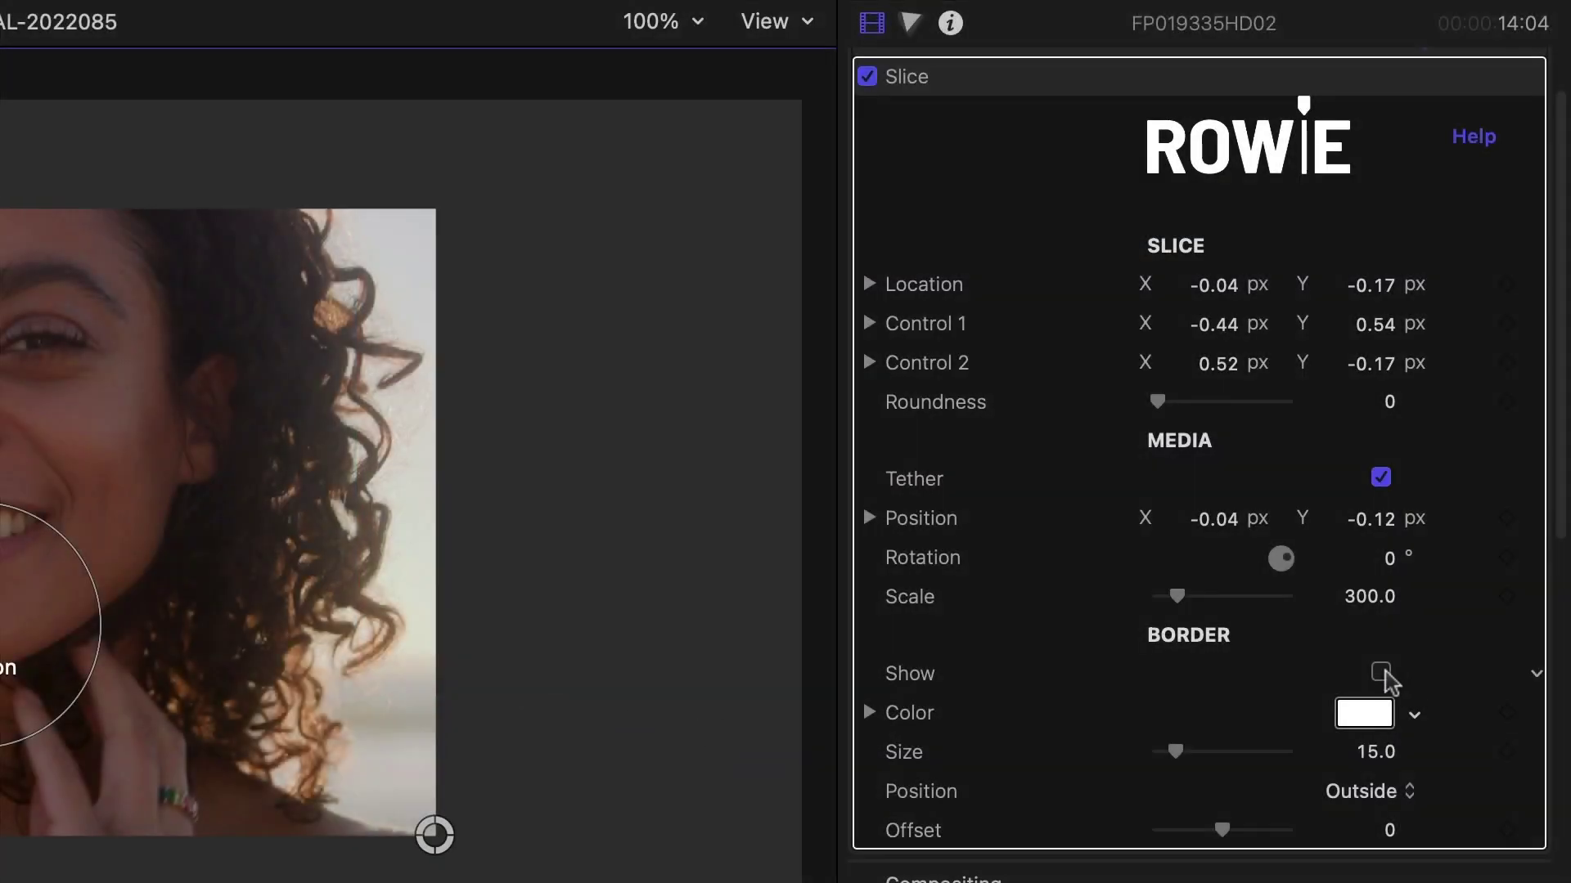
click(1360, 712)
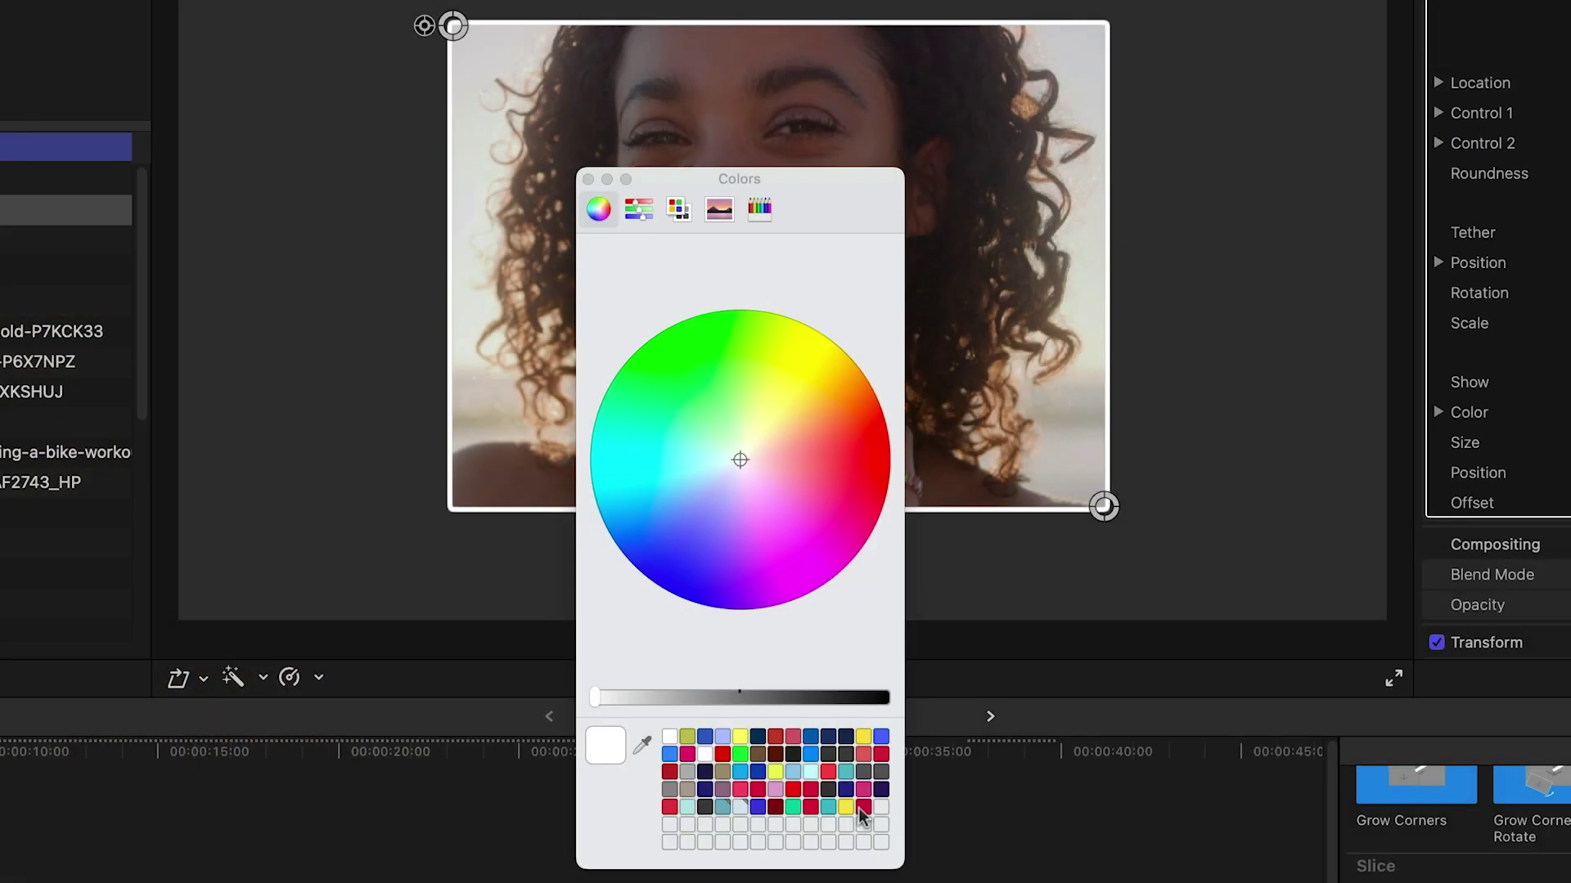
click(859, 811)
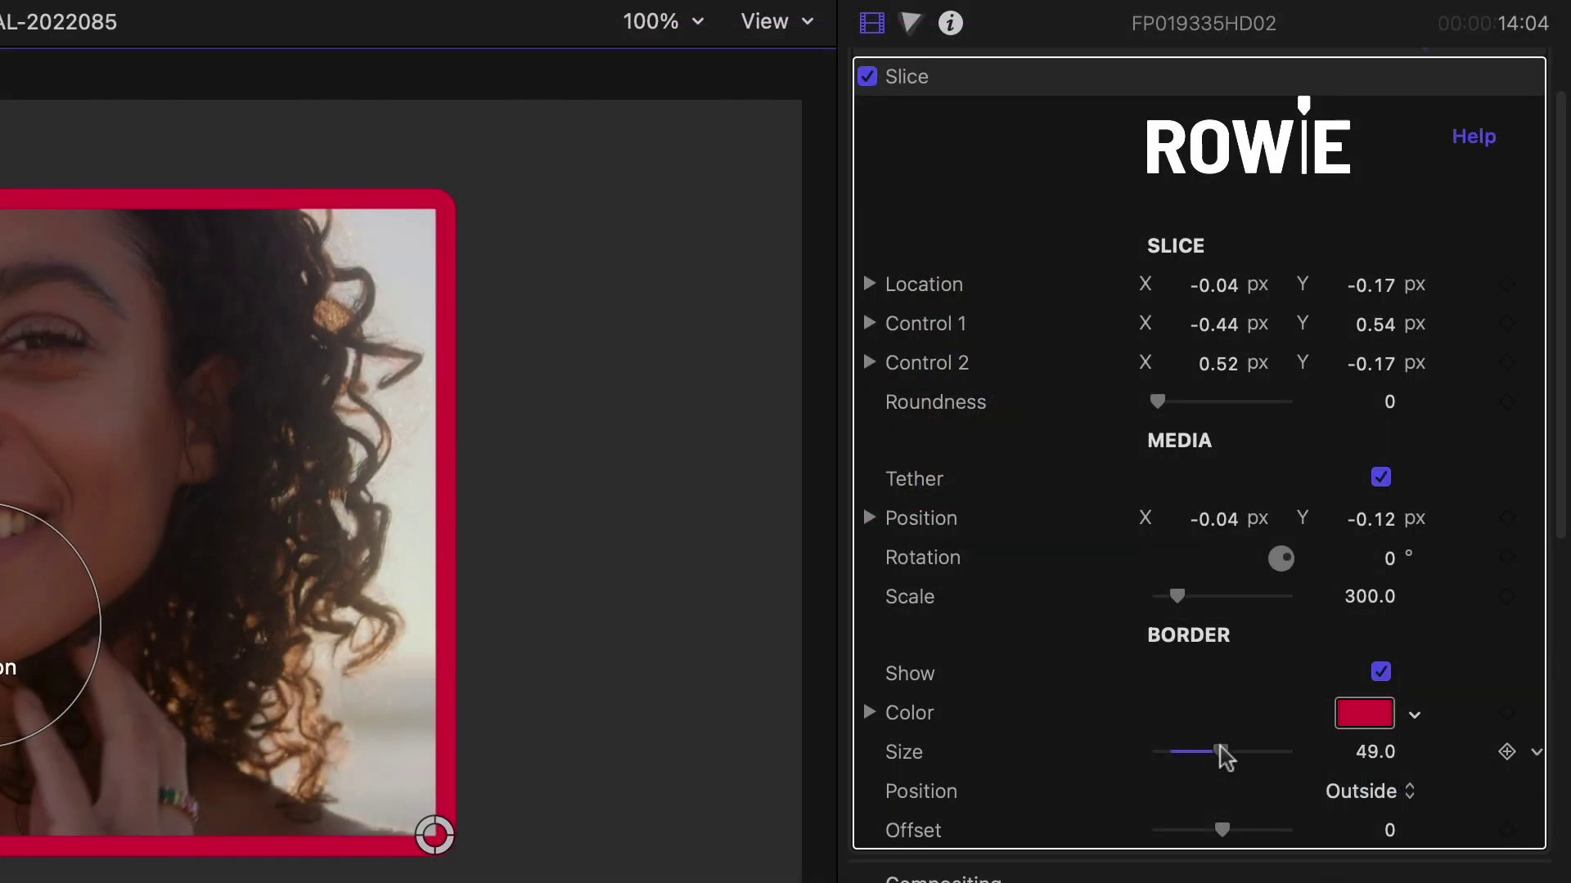
drag(1221, 755, 1224, 755)
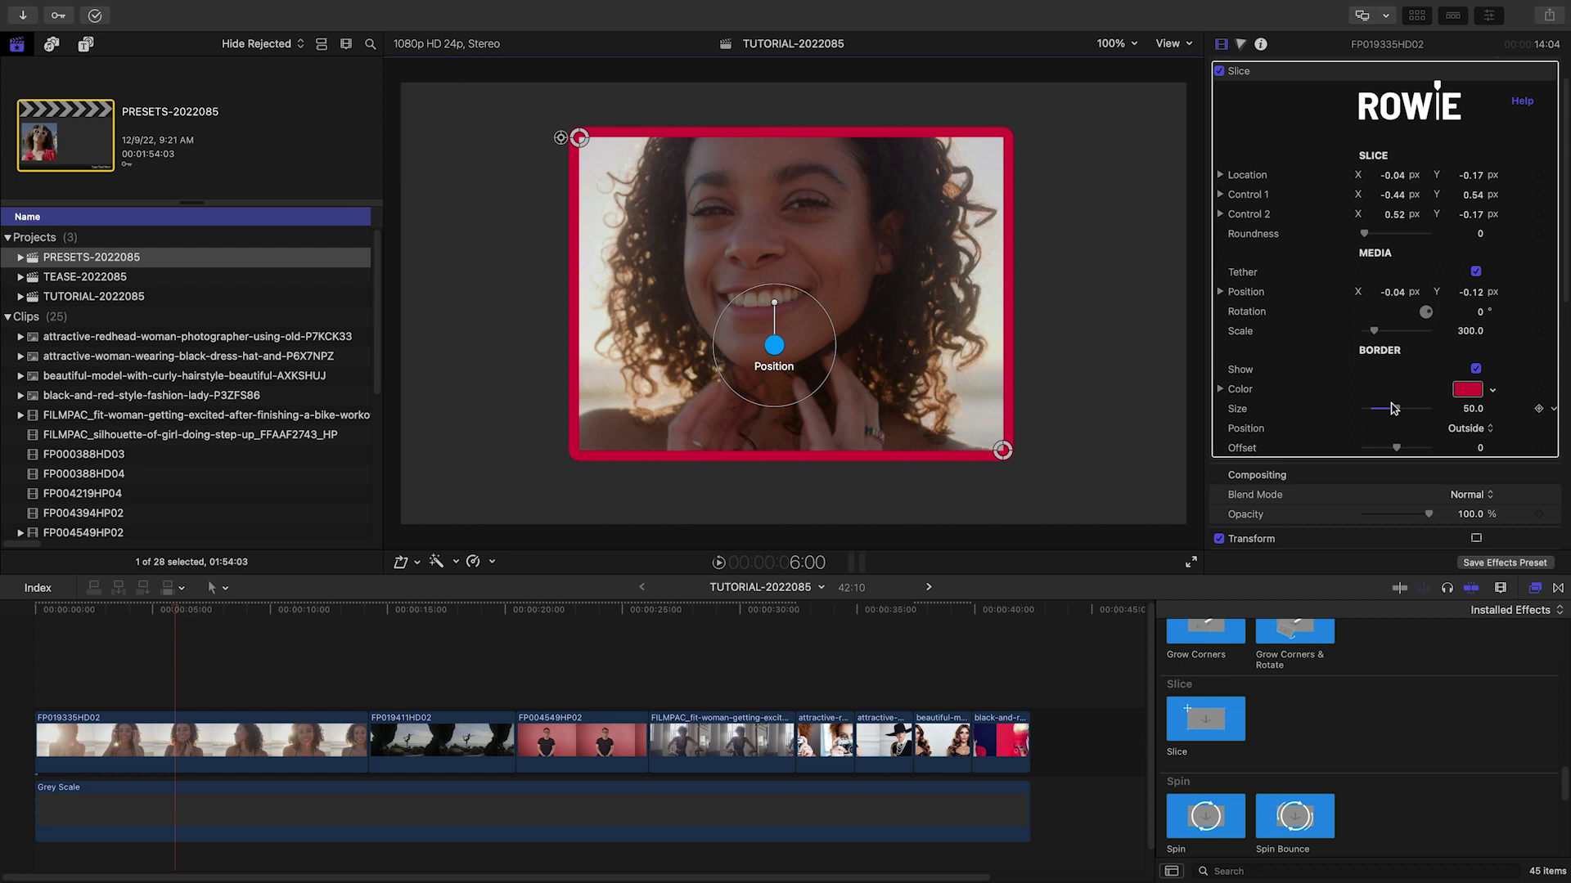
scroll(1559, 688, up, 10)
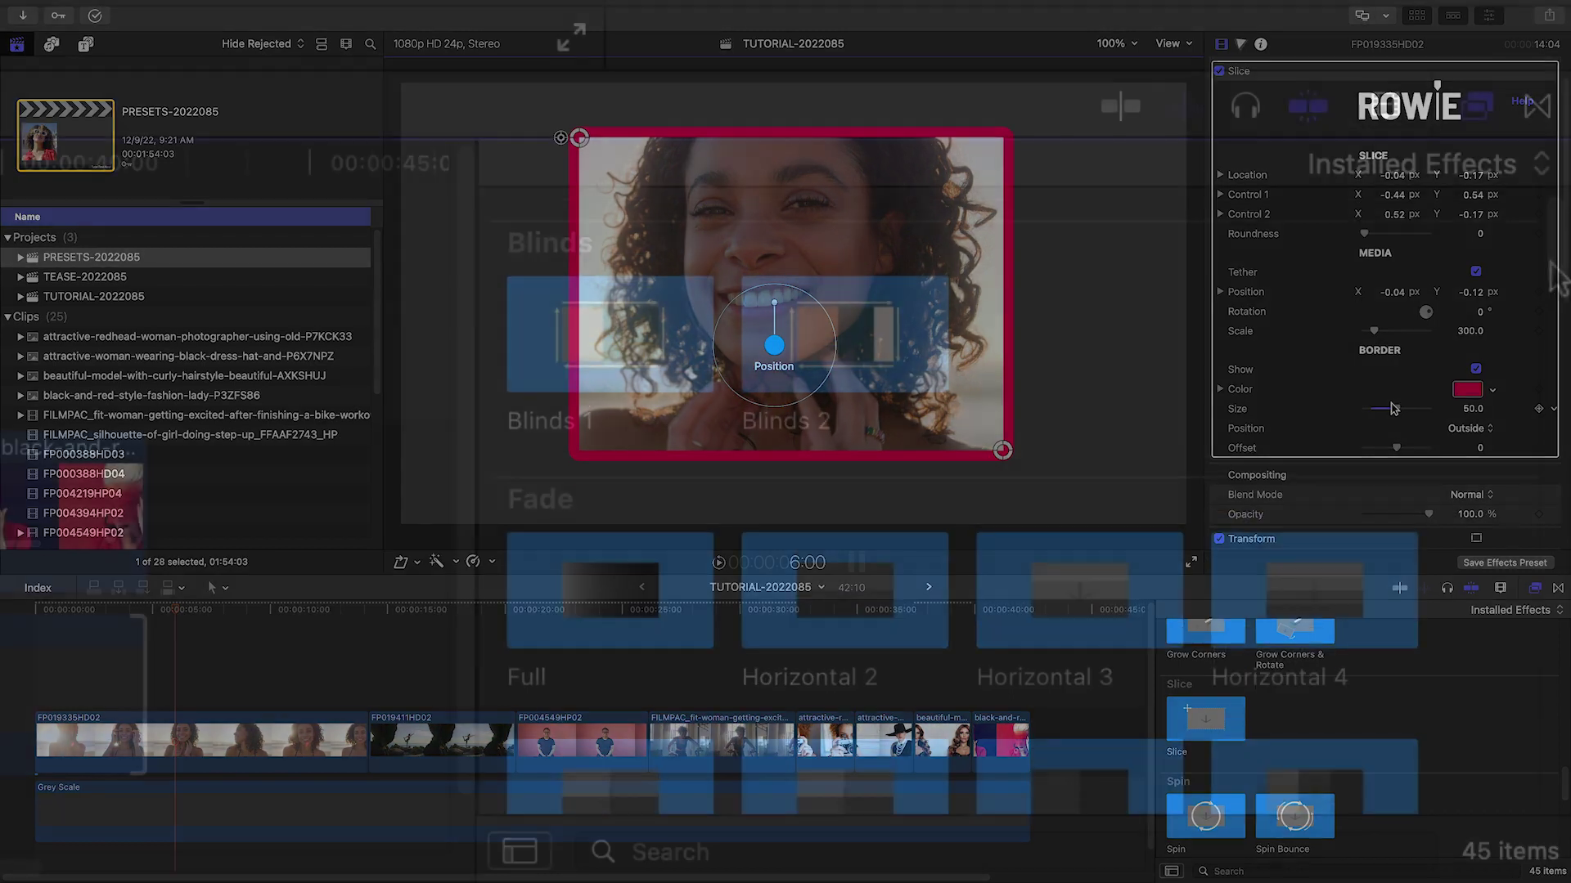
scroll(1558, 687, down, 5)
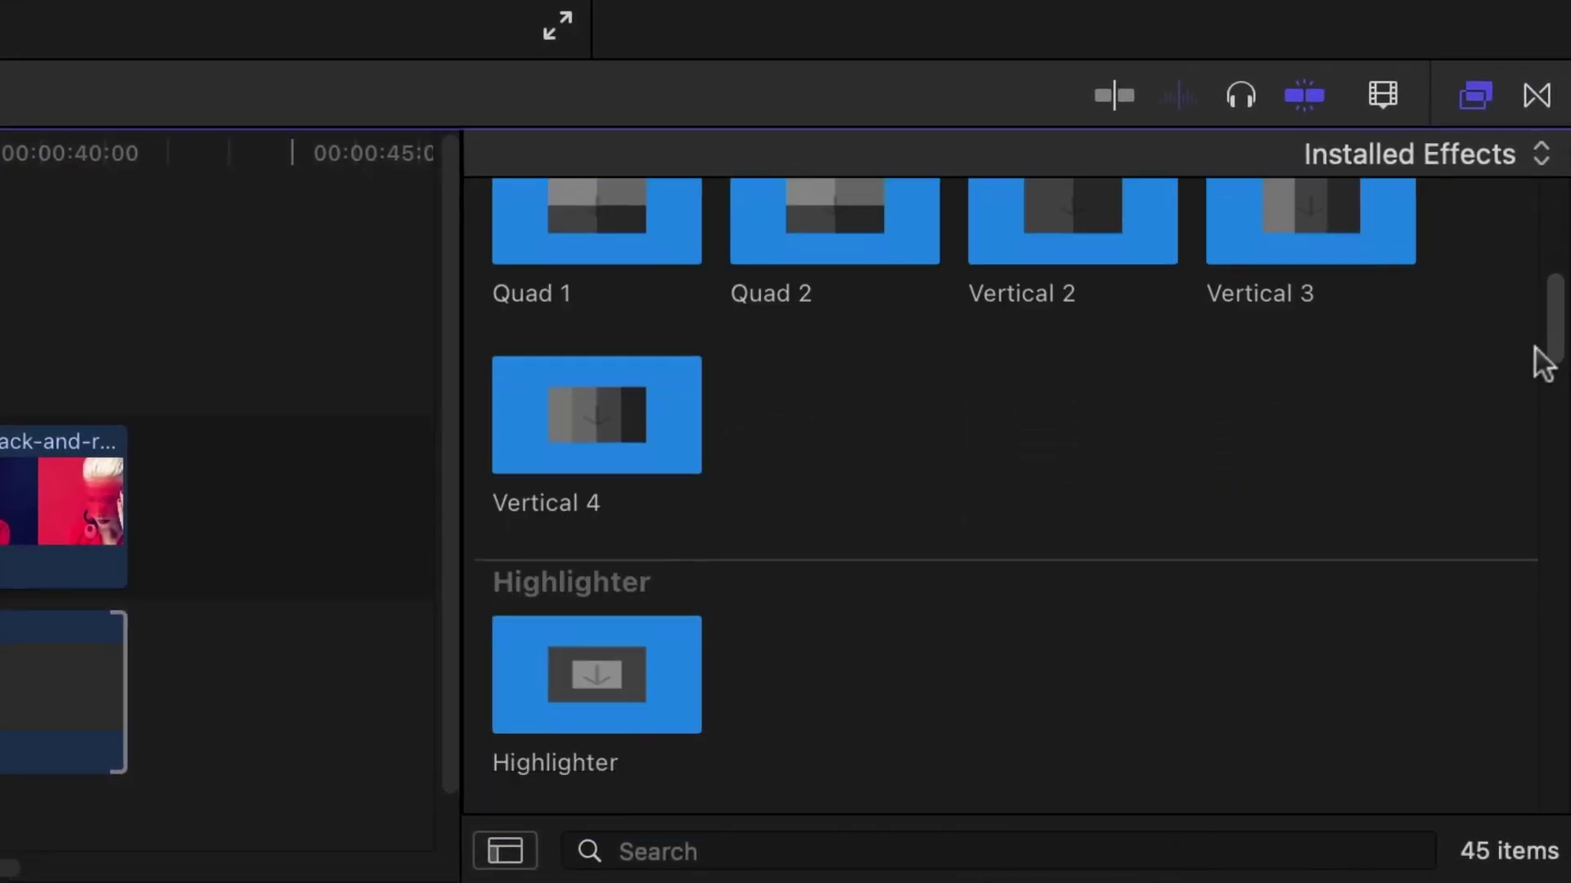
scroll(1536, 350, down, 3)
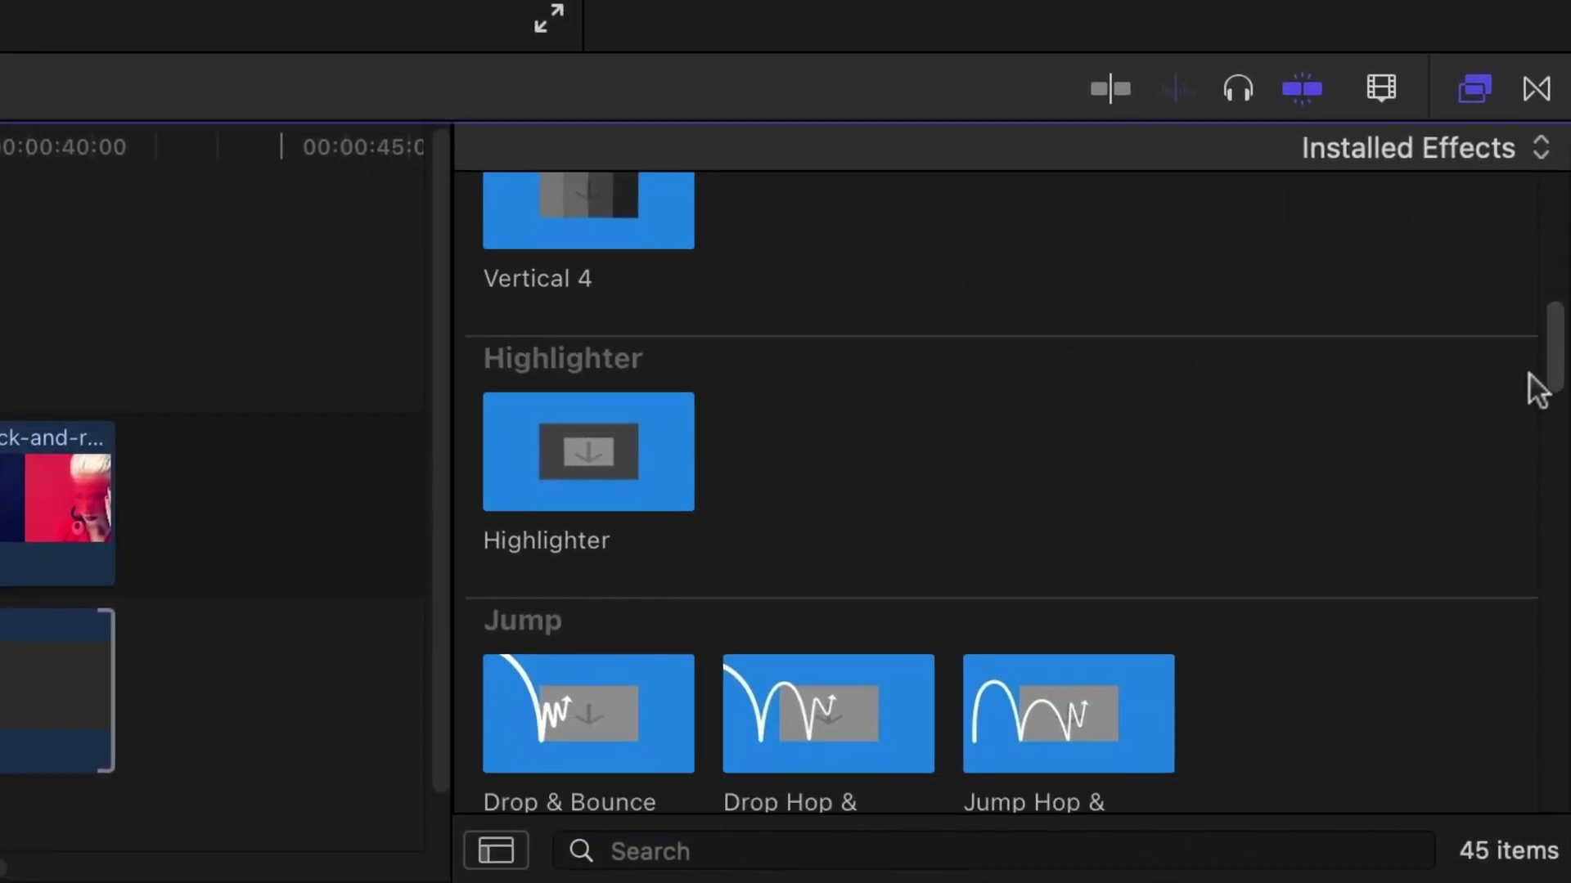
scroll(1528, 392, down, 3)
scroll(1520, 430, down, 3)
scroll(1509, 467, down, 3)
scroll(1509, 511, down, 3)
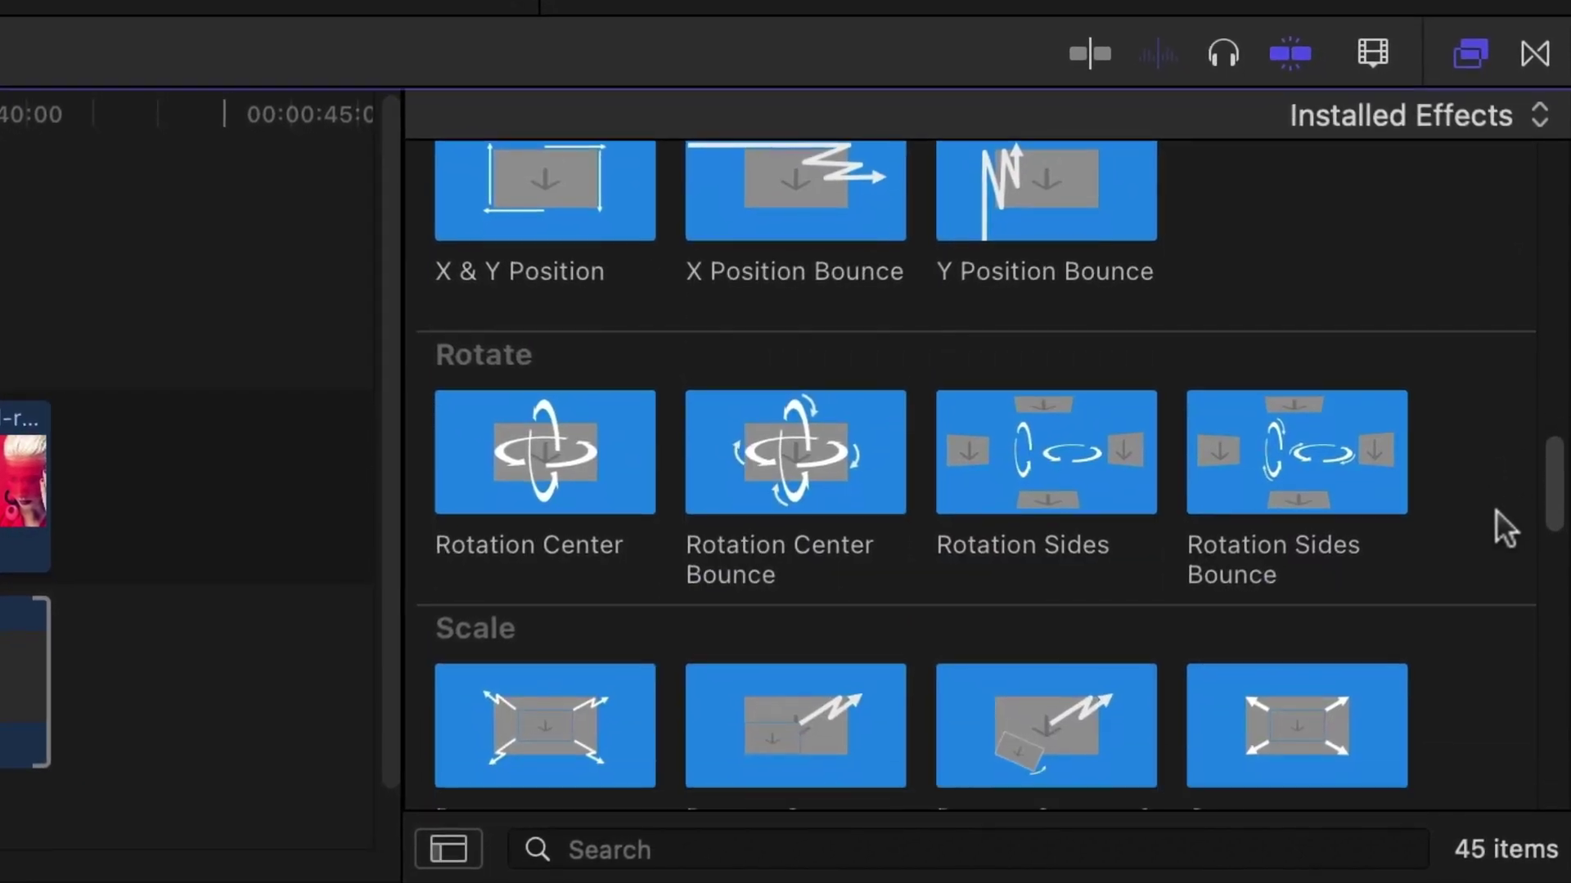
scroll(1501, 527, down, 3)
scroll(1493, 554, down, 3)
scroll(1484, 597, down, 3)
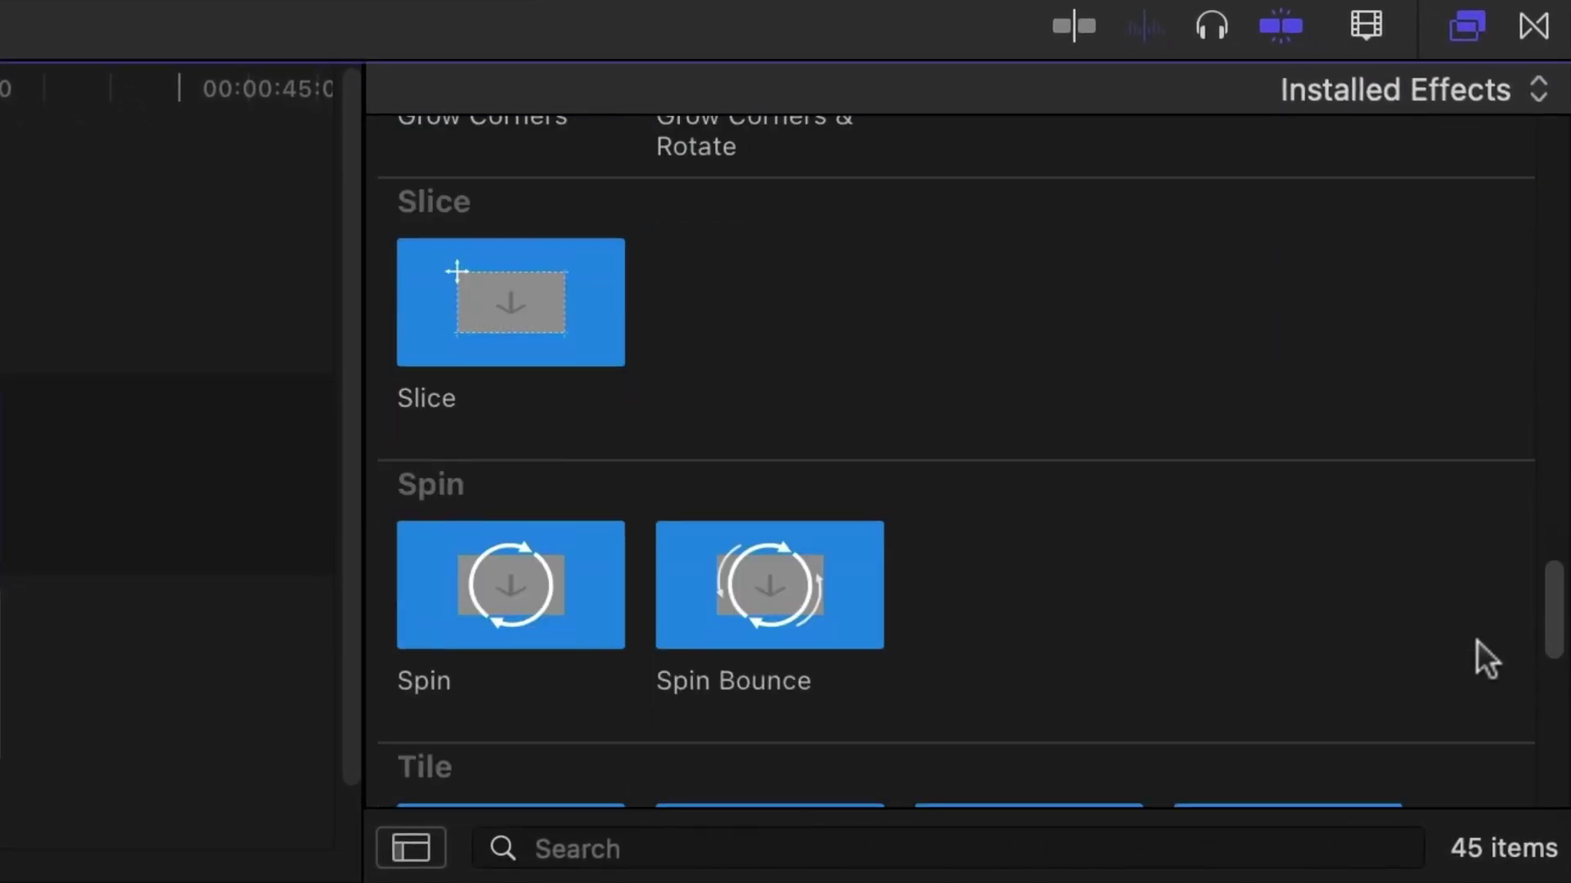
scroll(1477, 640, down, 3)
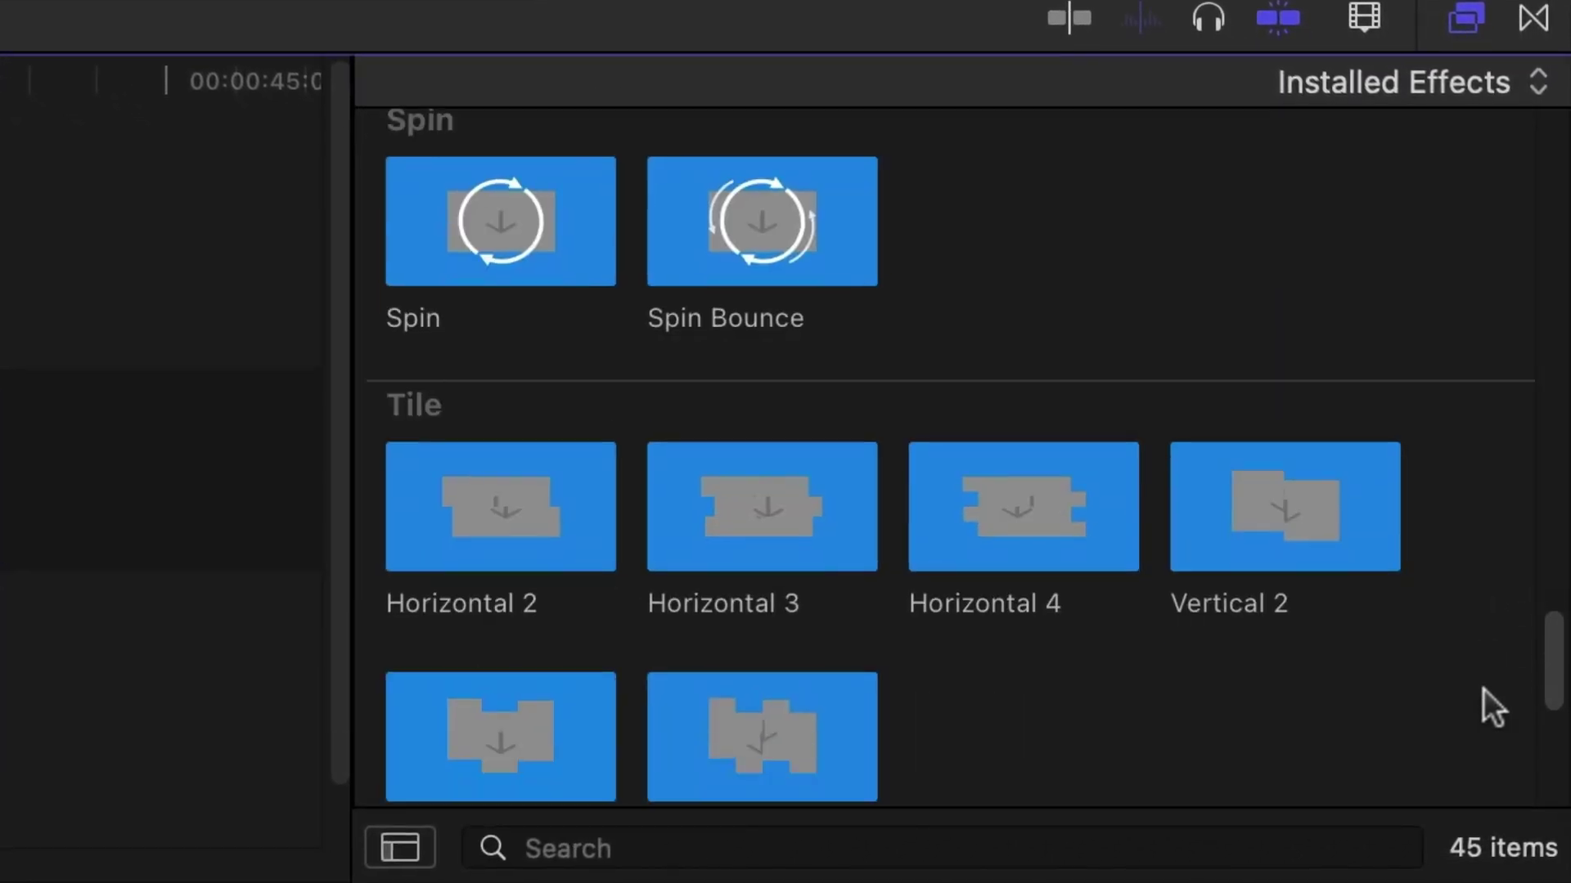
scroll(1480, 700, down, 3)
scroll(1486, 748, down, 3)
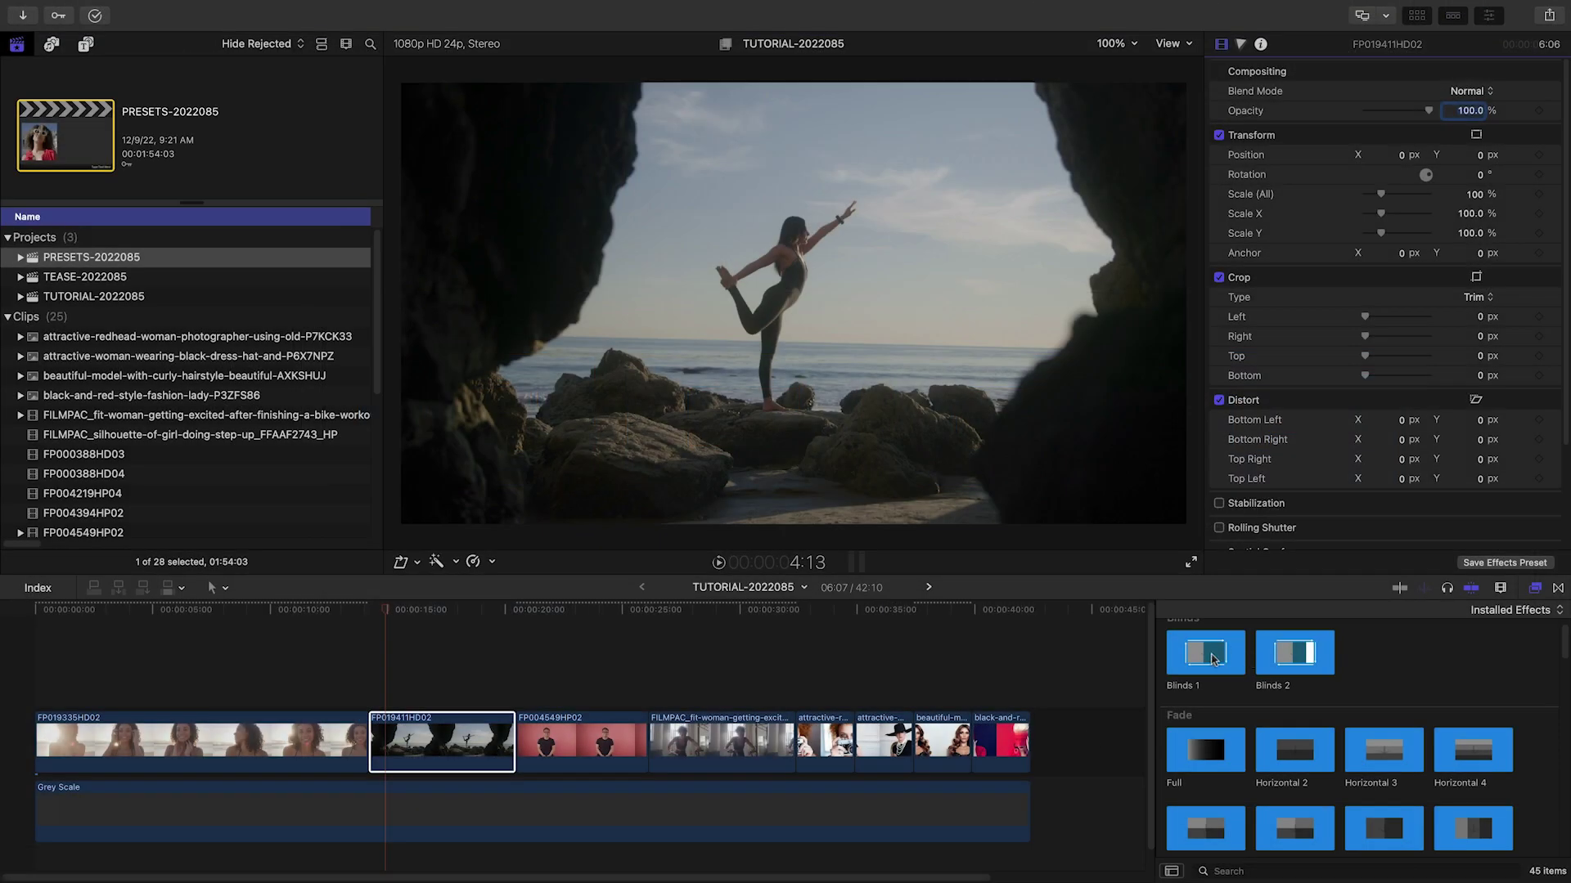
scroll(1218, 681, up, 1)
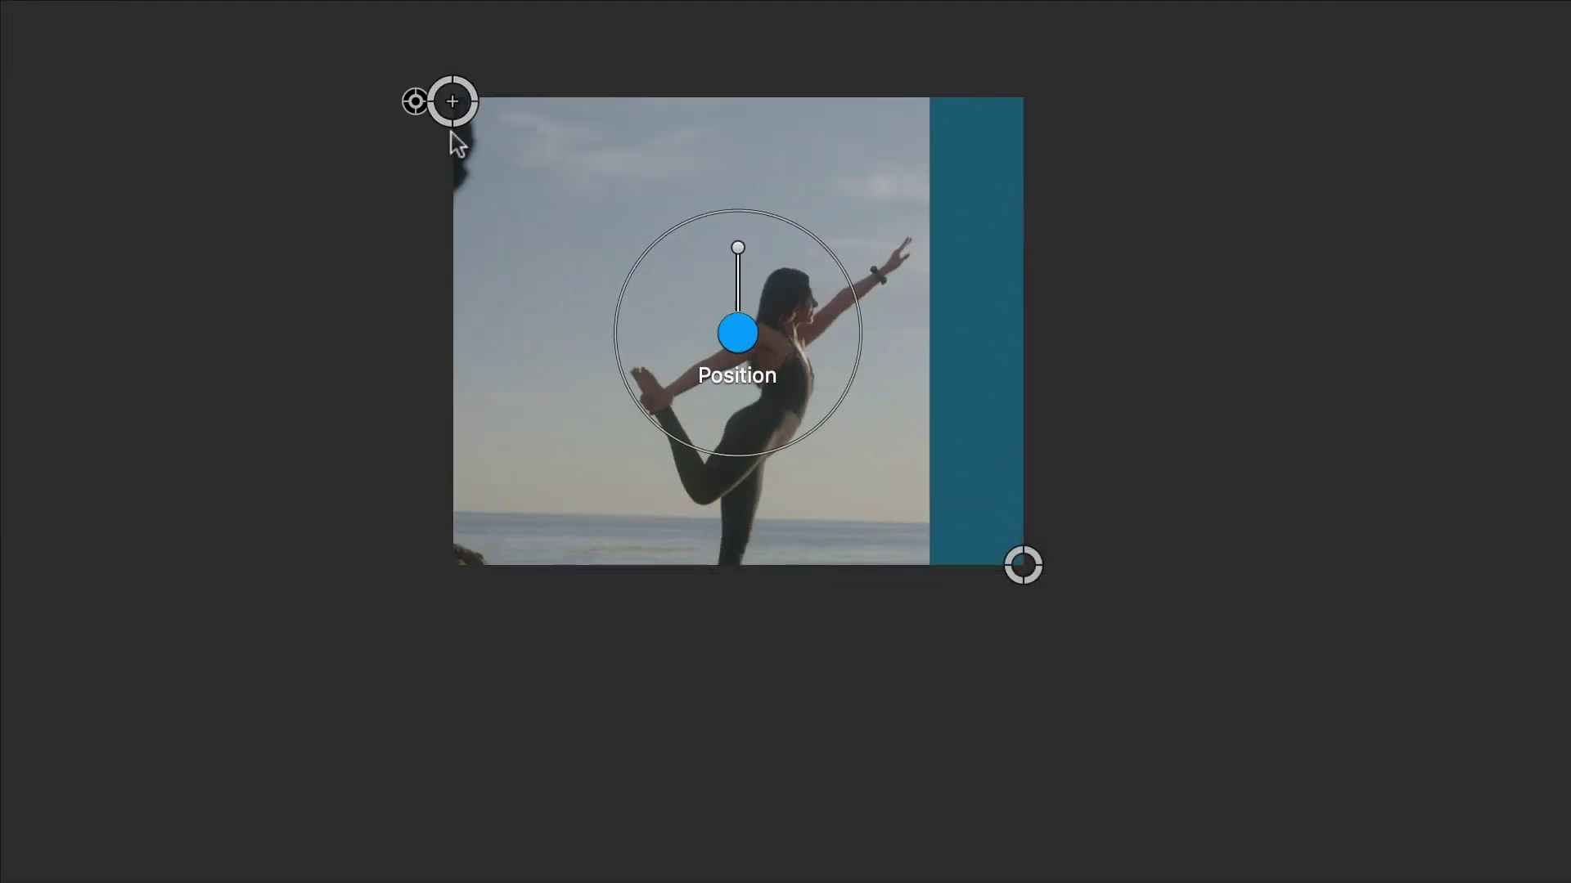
- Enlarge the Blinds 1 window and set Center Horizontal, style 1, red bars, Duration Out 0.69
drag(1035, 572, 1047, 691)
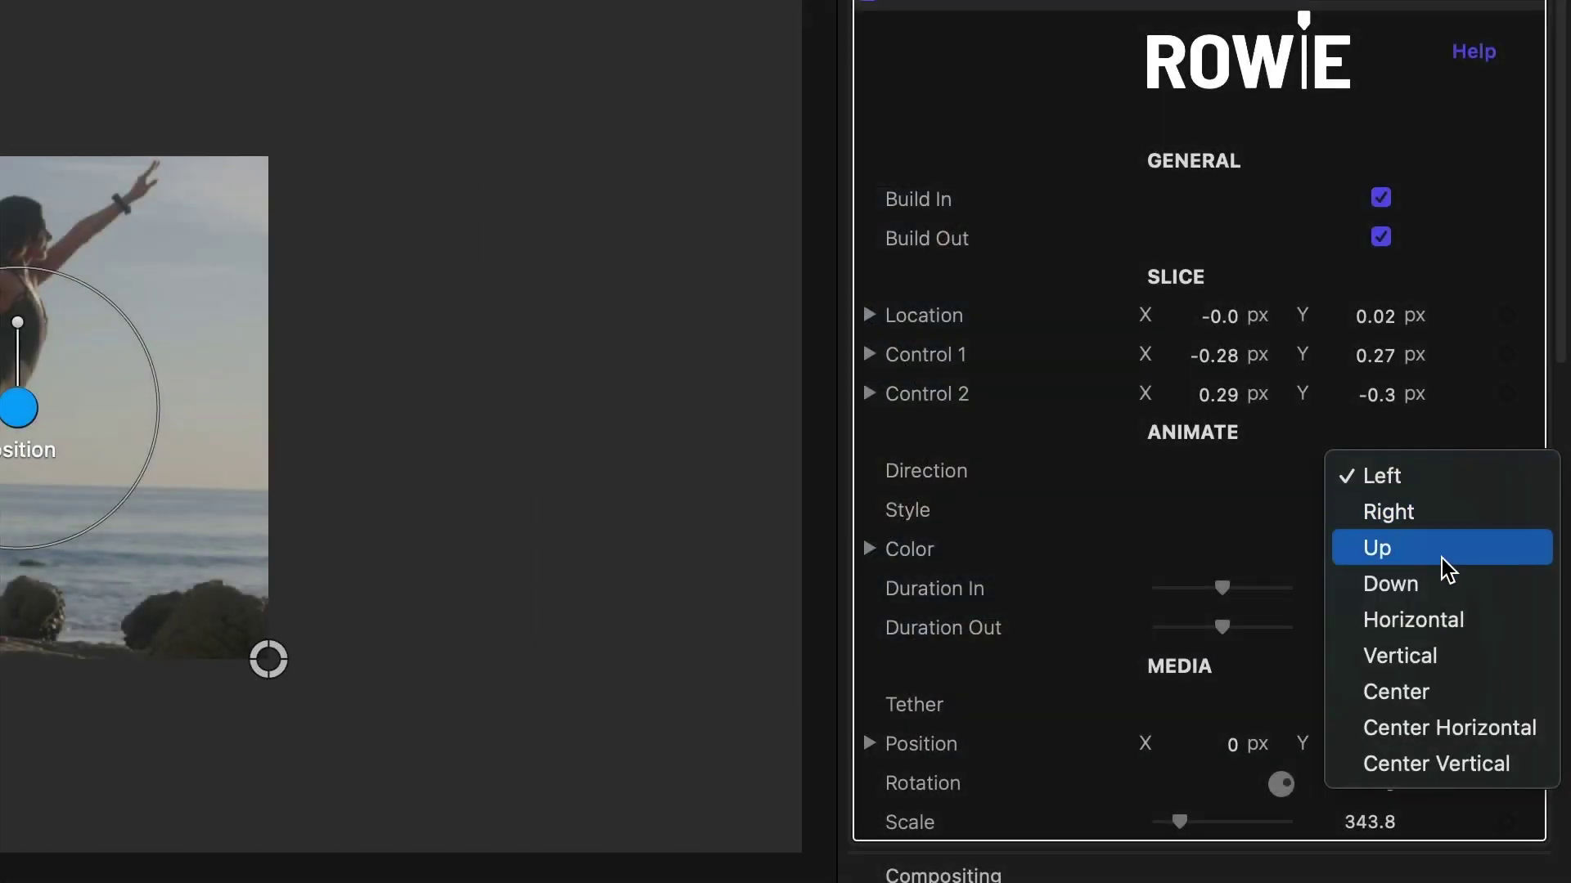
click(1396, 476)
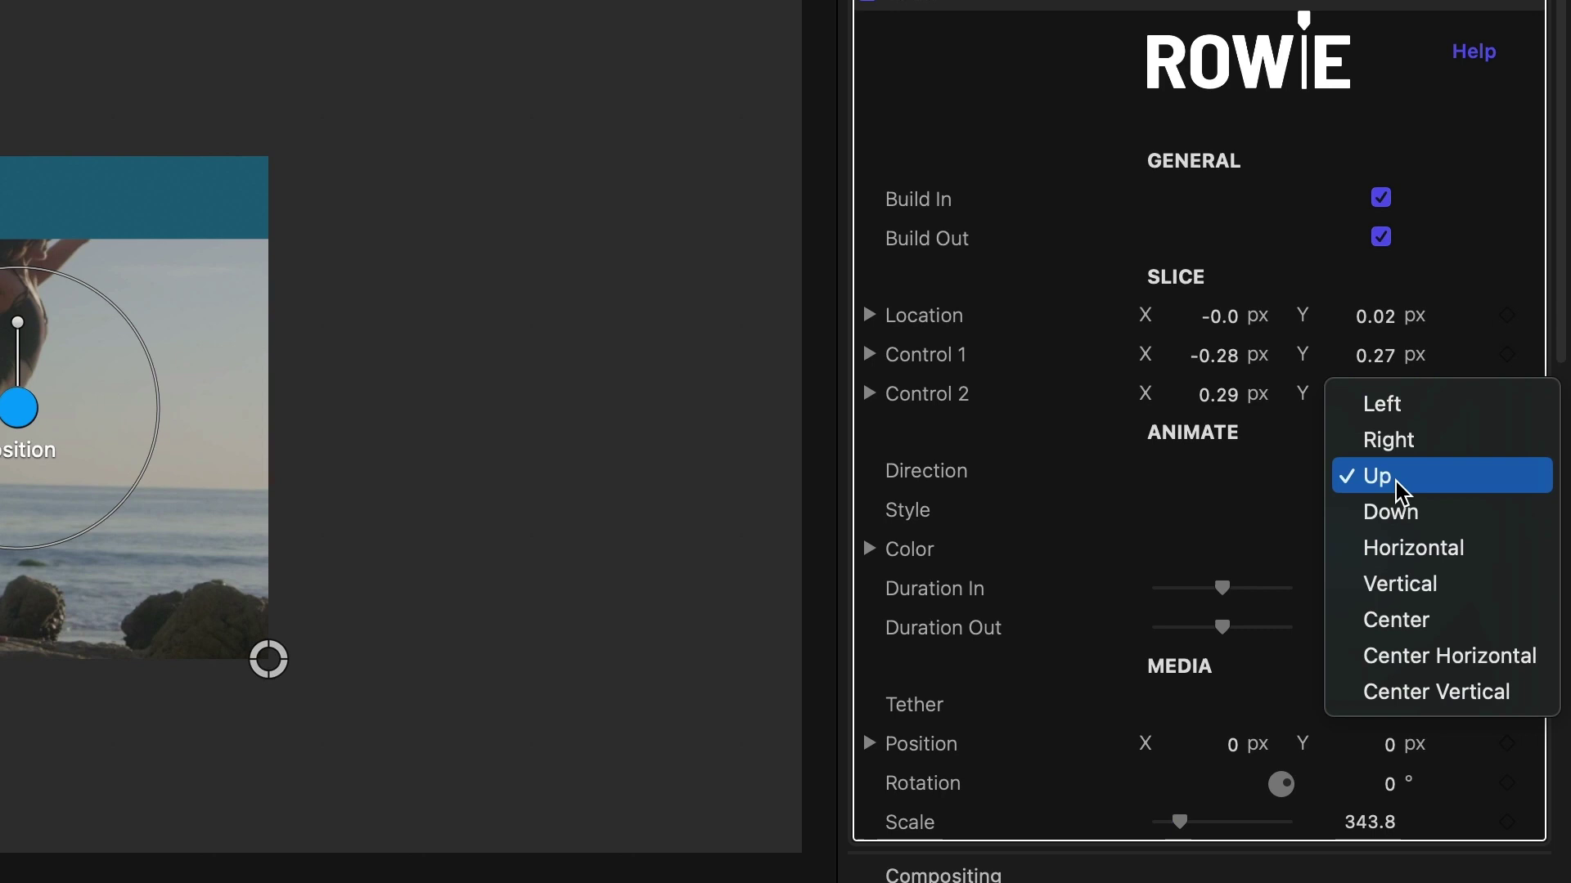
click(1417, 472)
click(1402, 476)
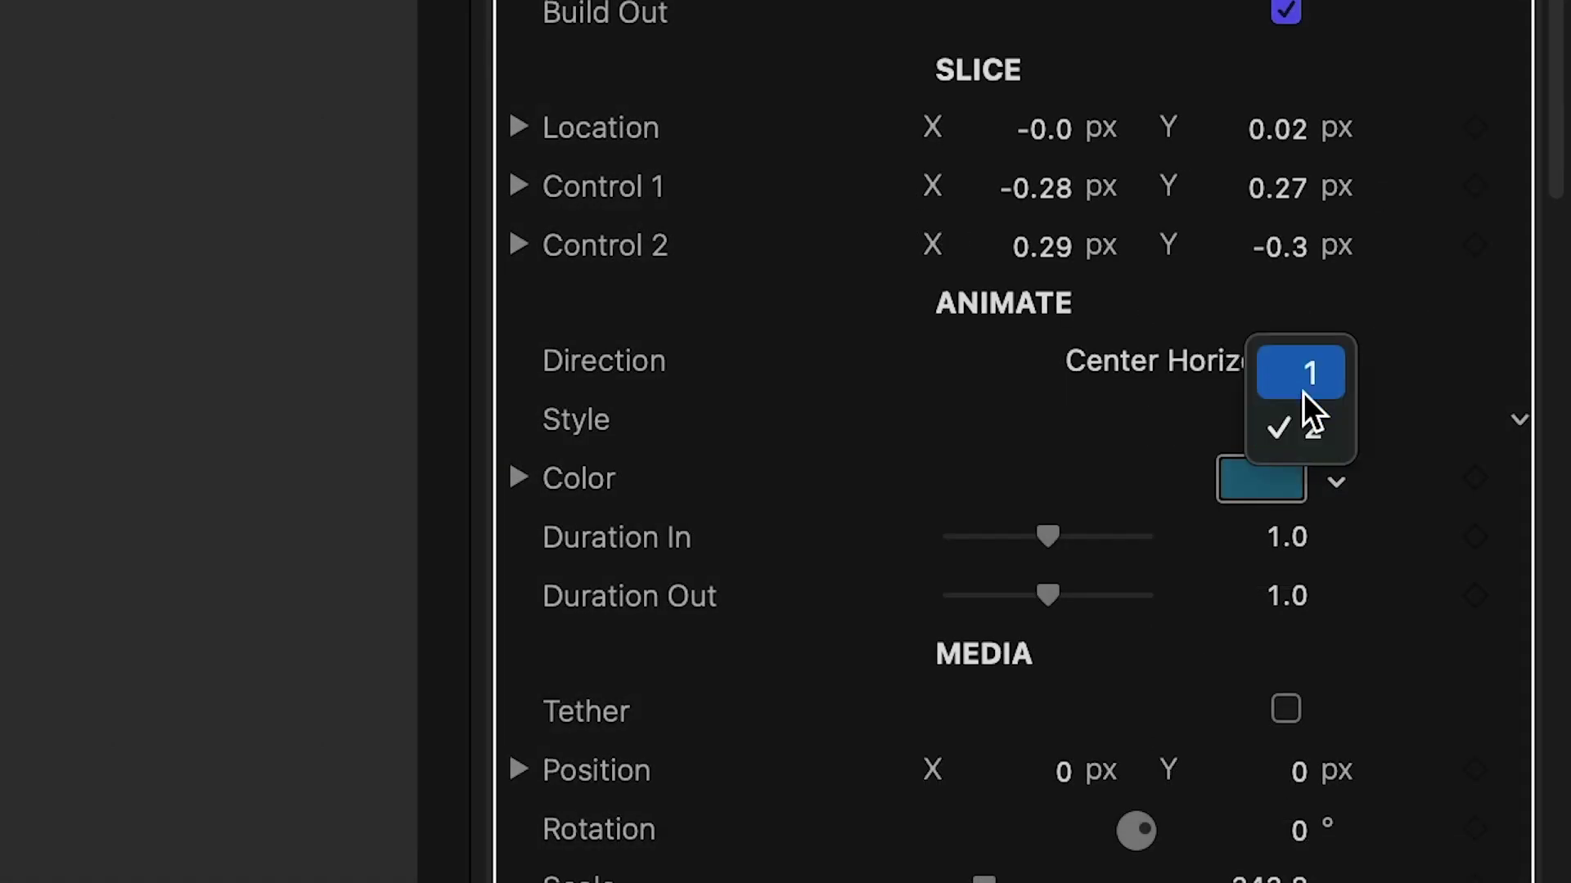
click(1303, 375)
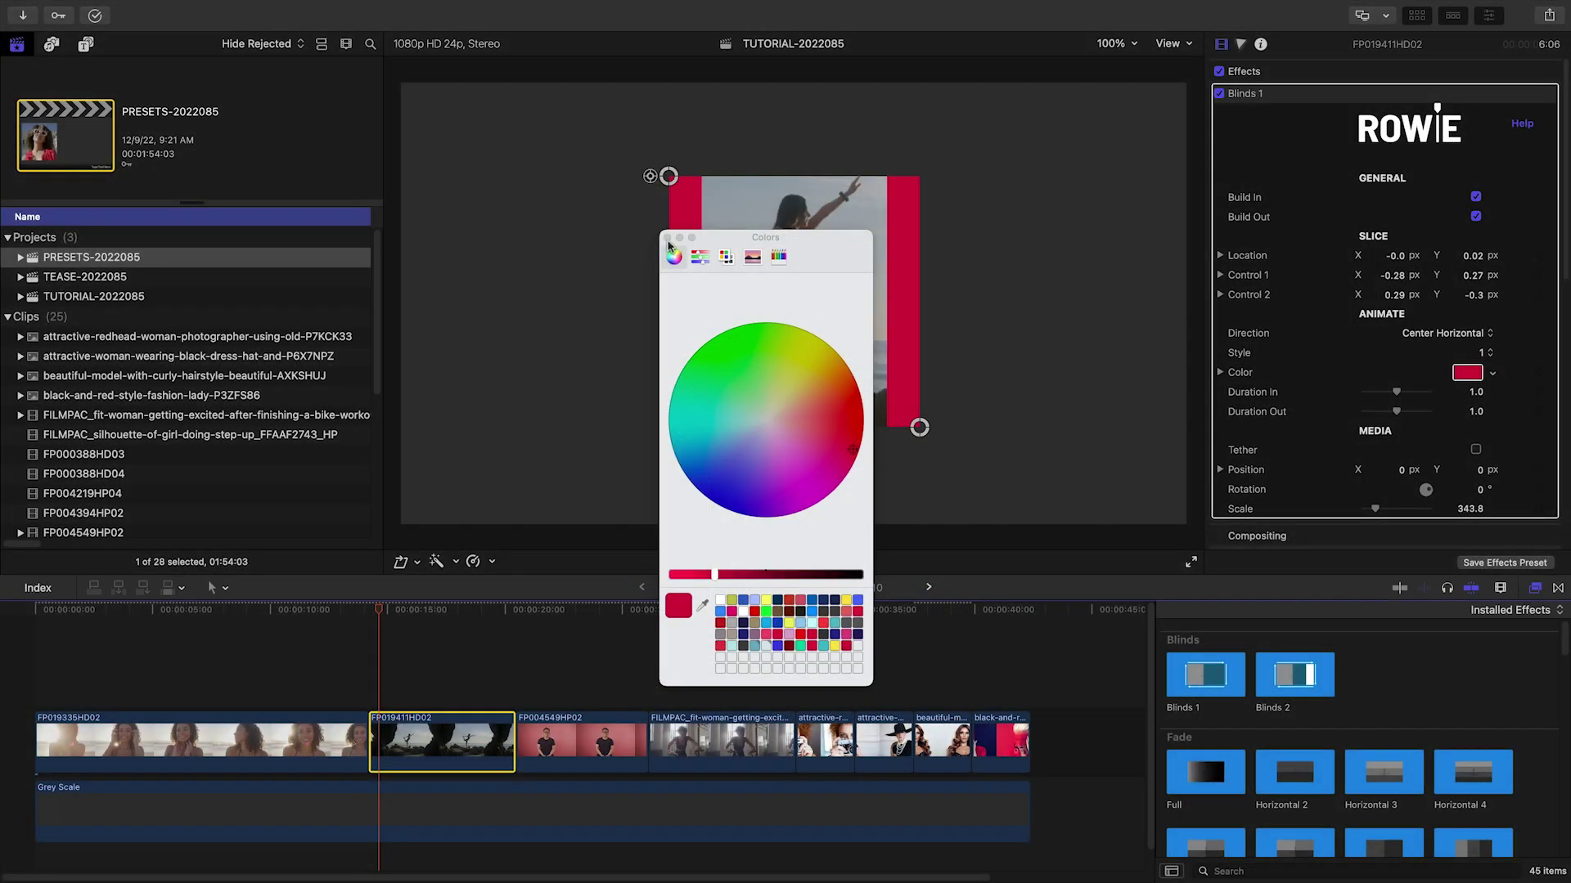
click(667, 239)
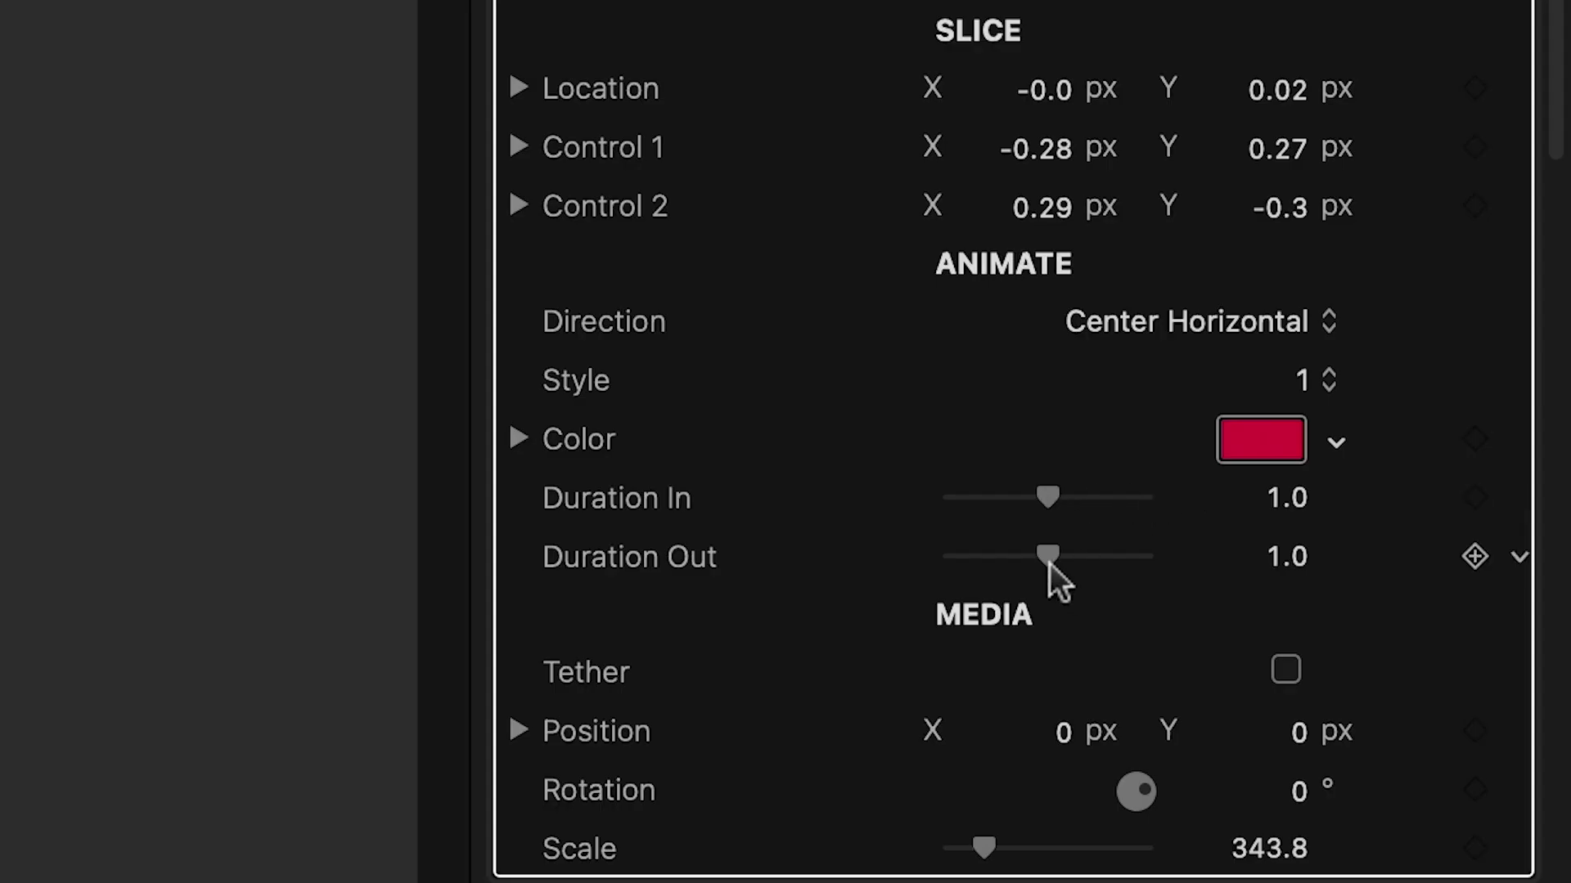
drag(1020, 561, 1017, 562)
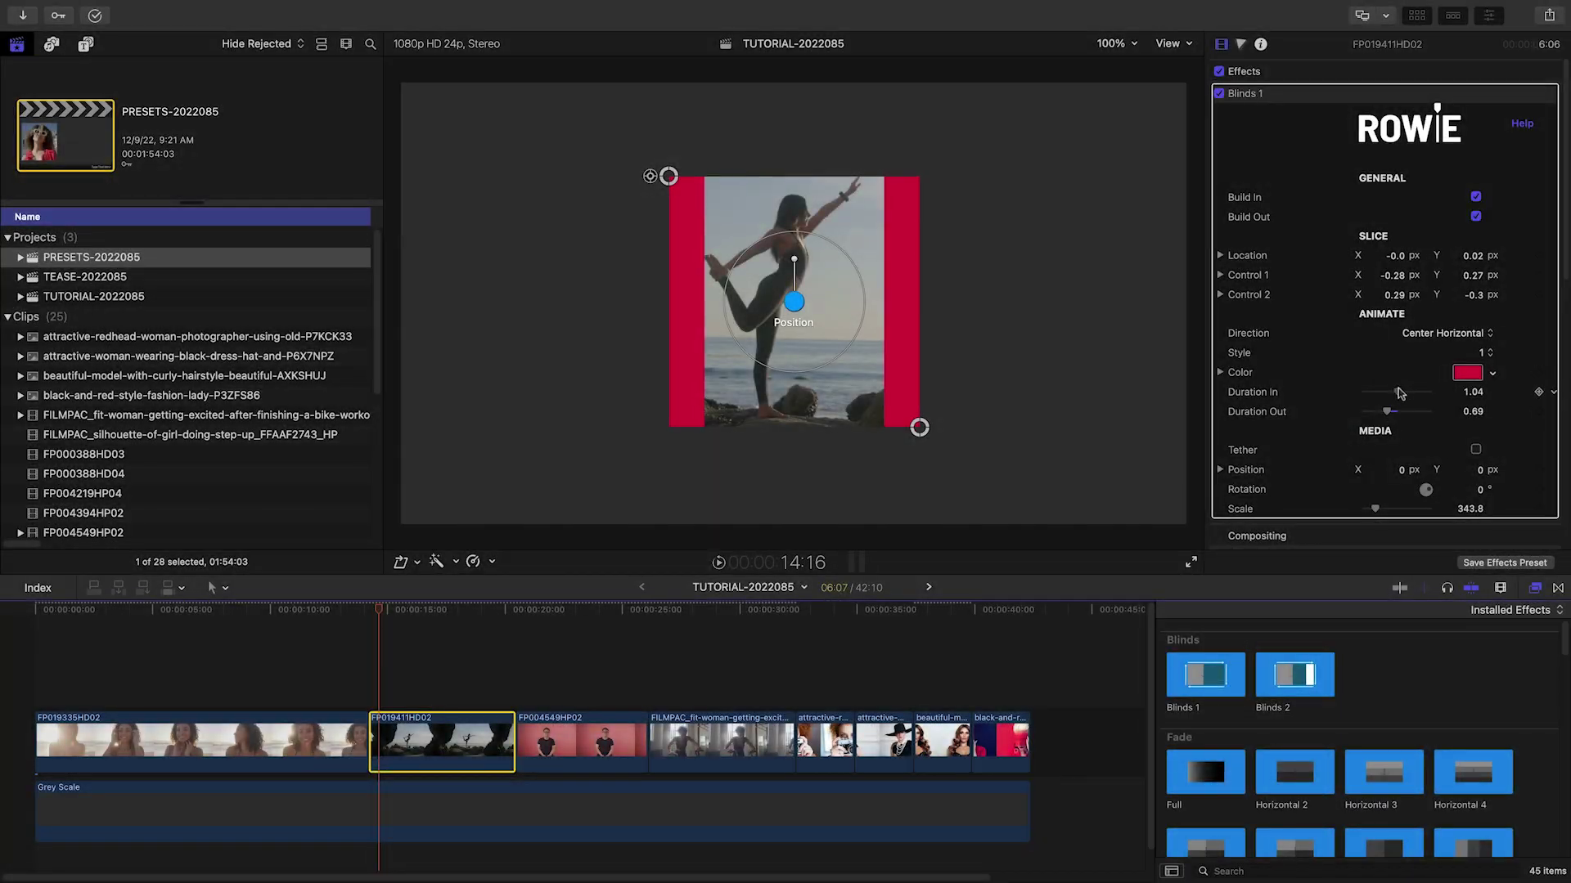
- Return playback to the start of the third clip
drag(383, 610, 376, 614)
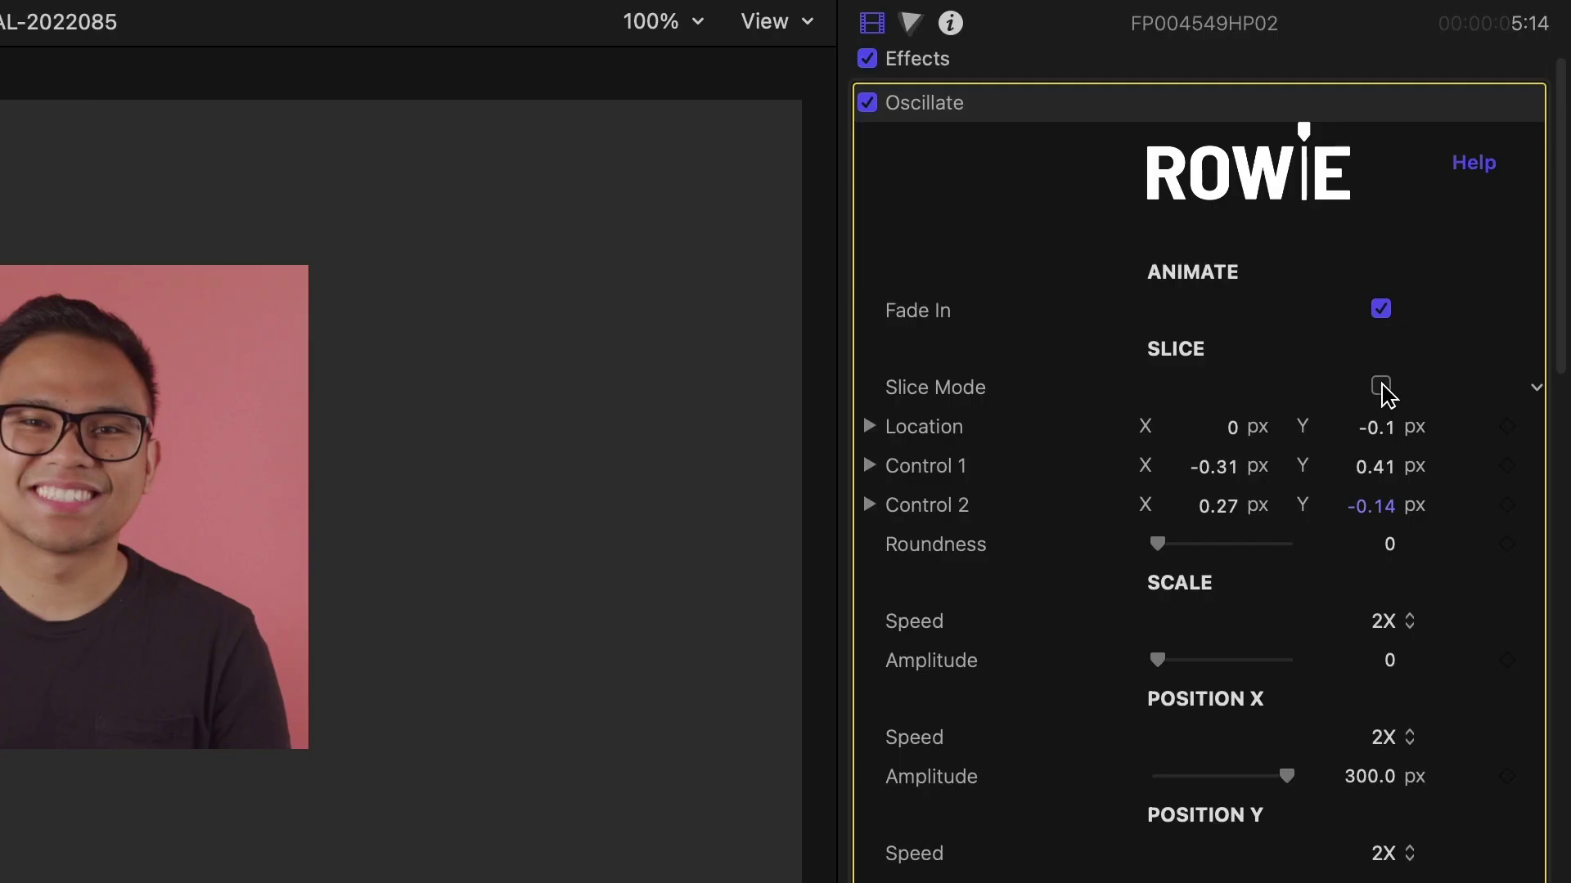
- Turn on Slice Mode for the third clip's Oscillate effect
click(1476, 228)
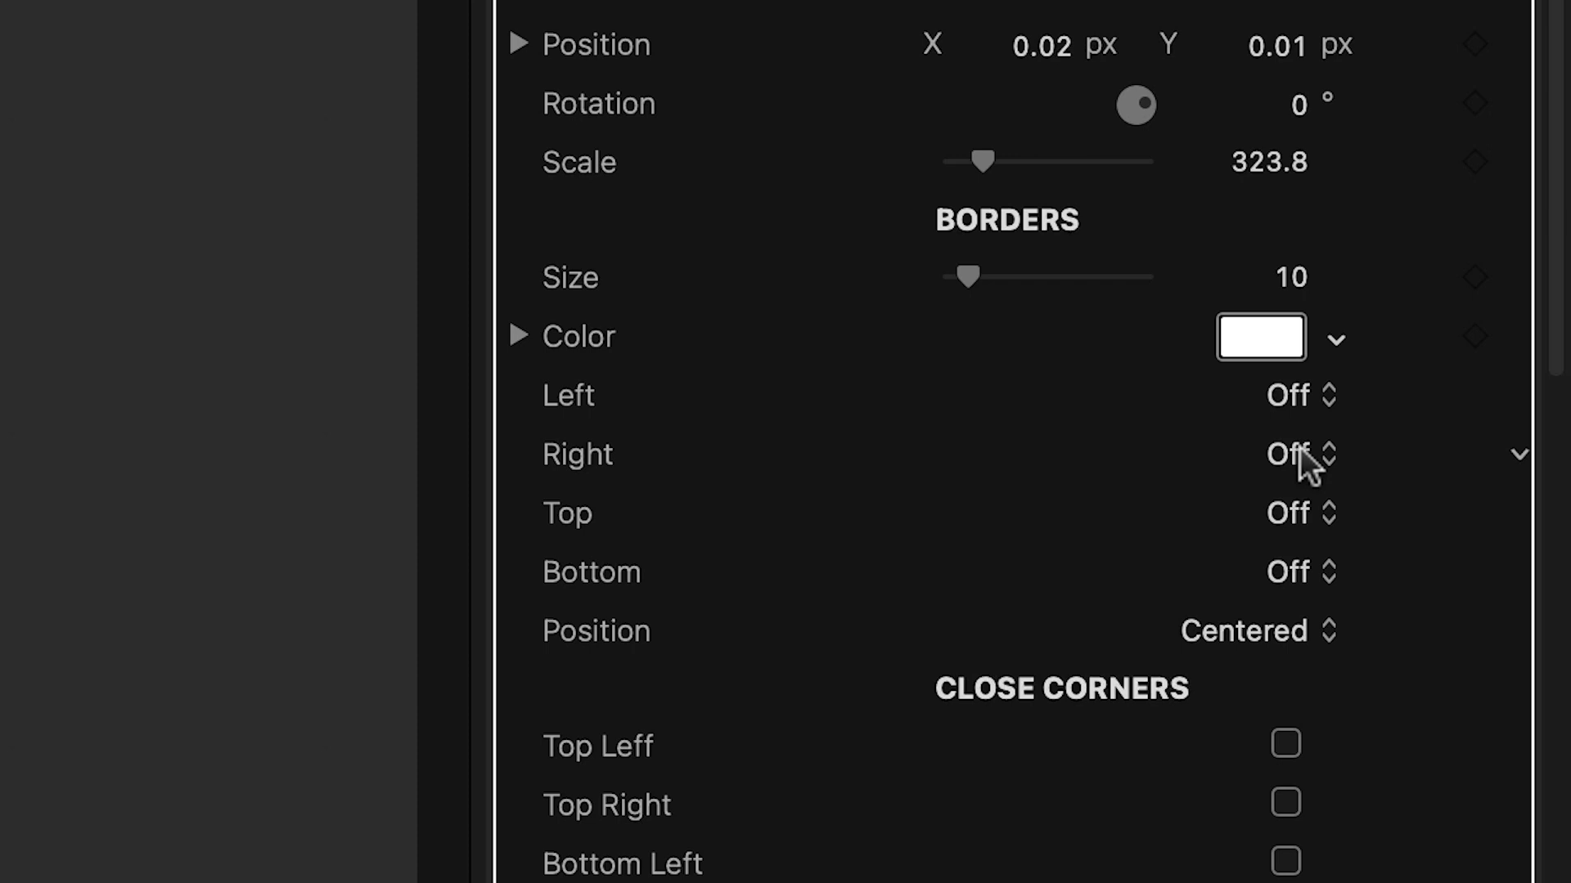
- Set the wipe's right border to Down on the photographer clip
click(1303, 454)
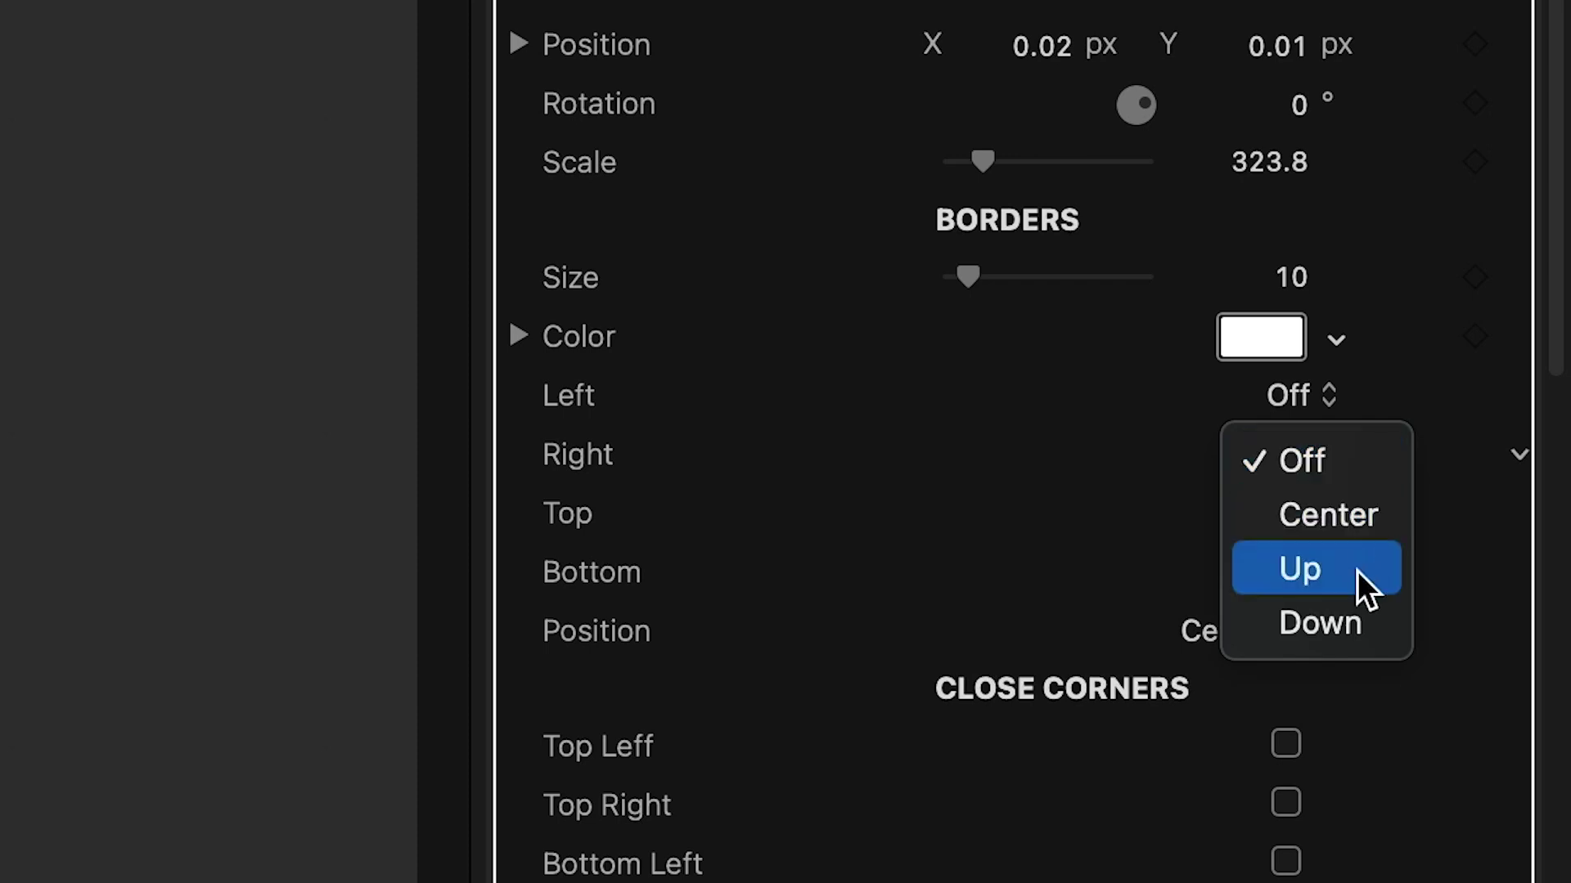
click(1360, 524)
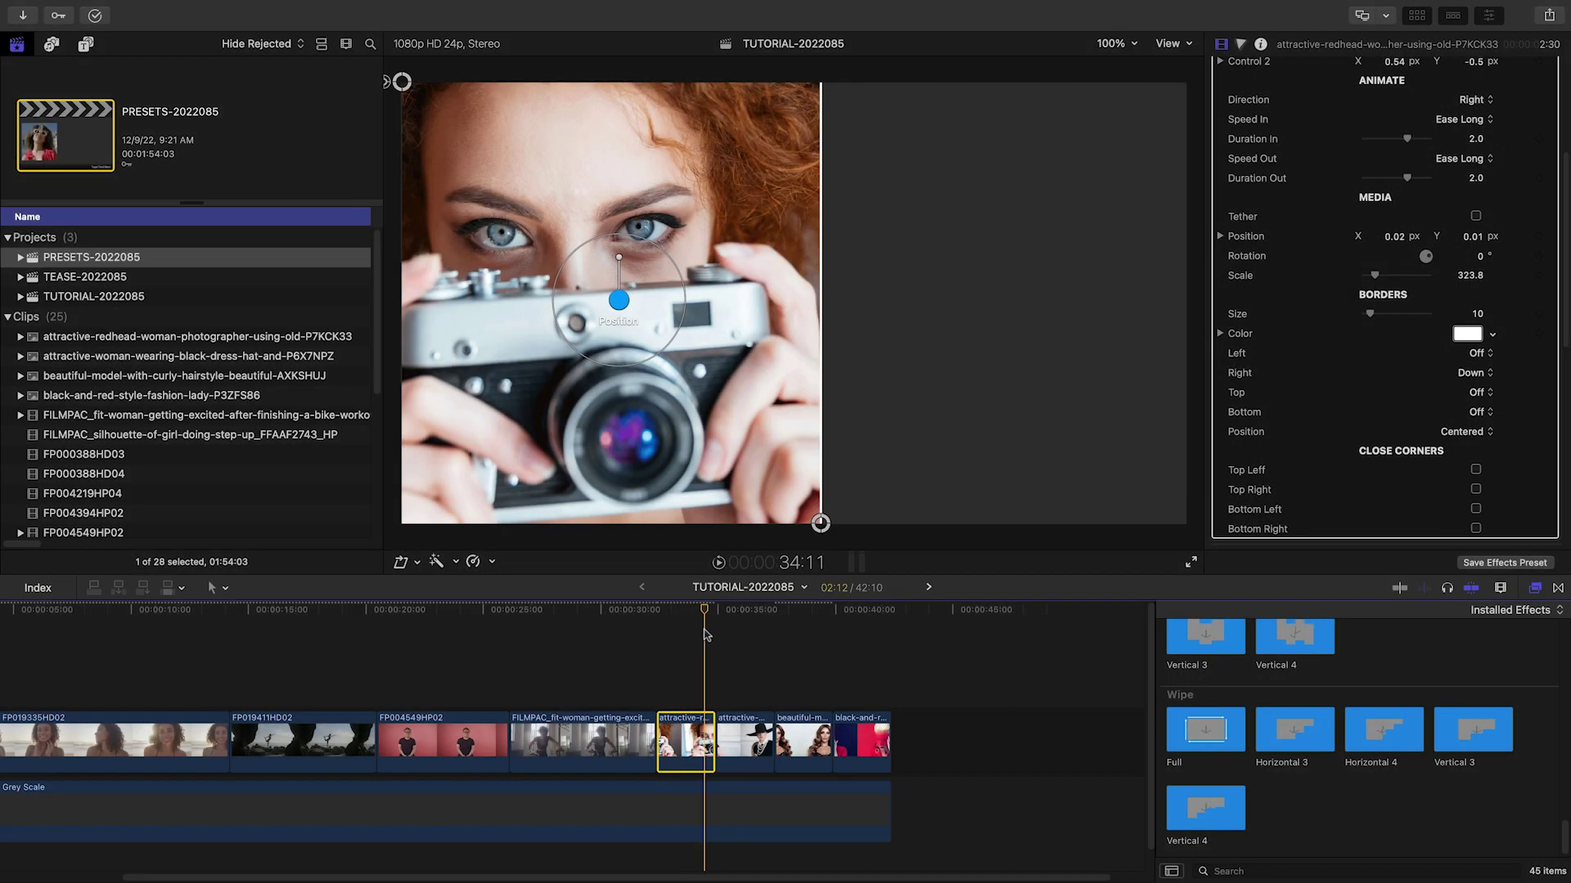